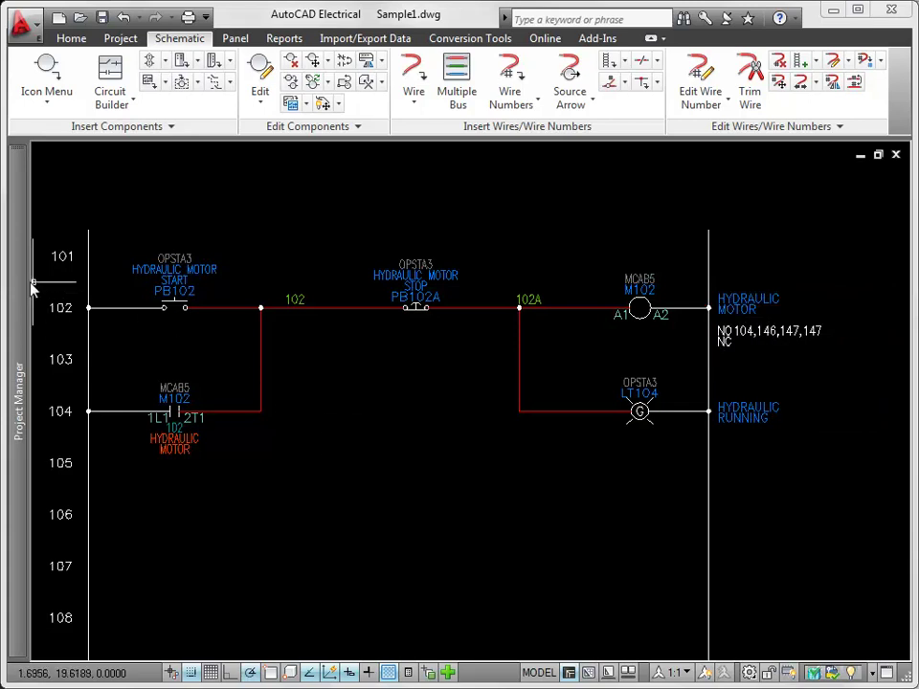
# - In Sample1.dwg's drawing properties, set the between-drawings cross-reference format to %S-%N
pyautogui.moveTo(22, 283)
pyautogui.rightClick(143, 246)
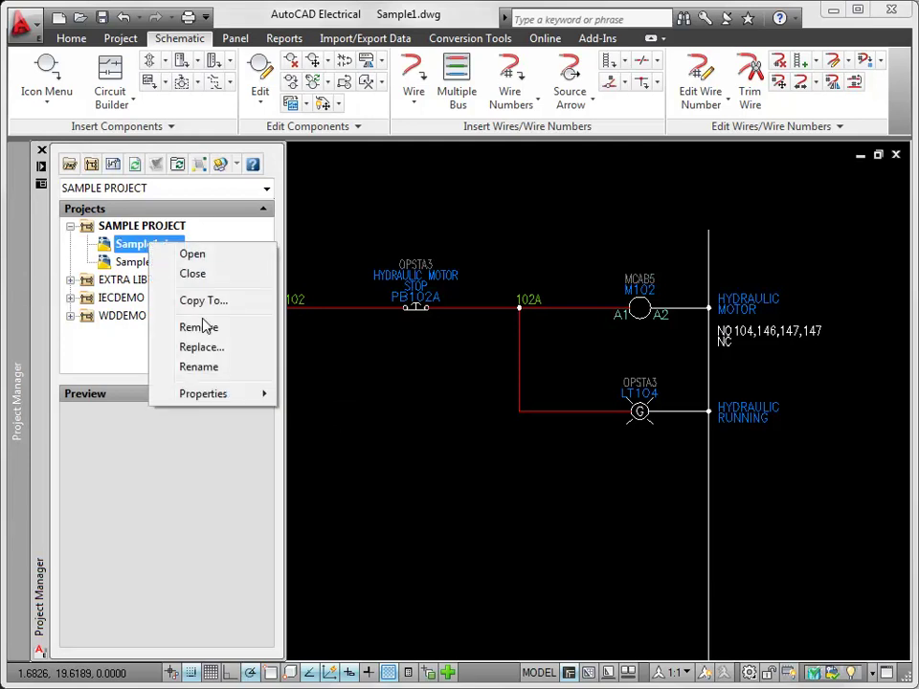
pyautogui.moveTo(273, 399)
pyautogui.click(324, 396)
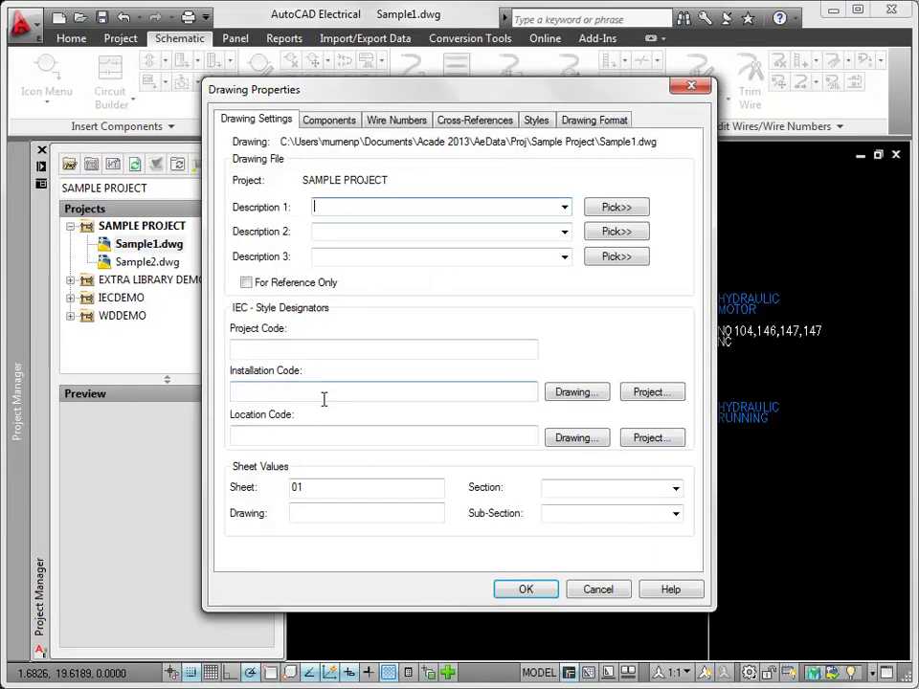
pyautogui.click(459, 123)
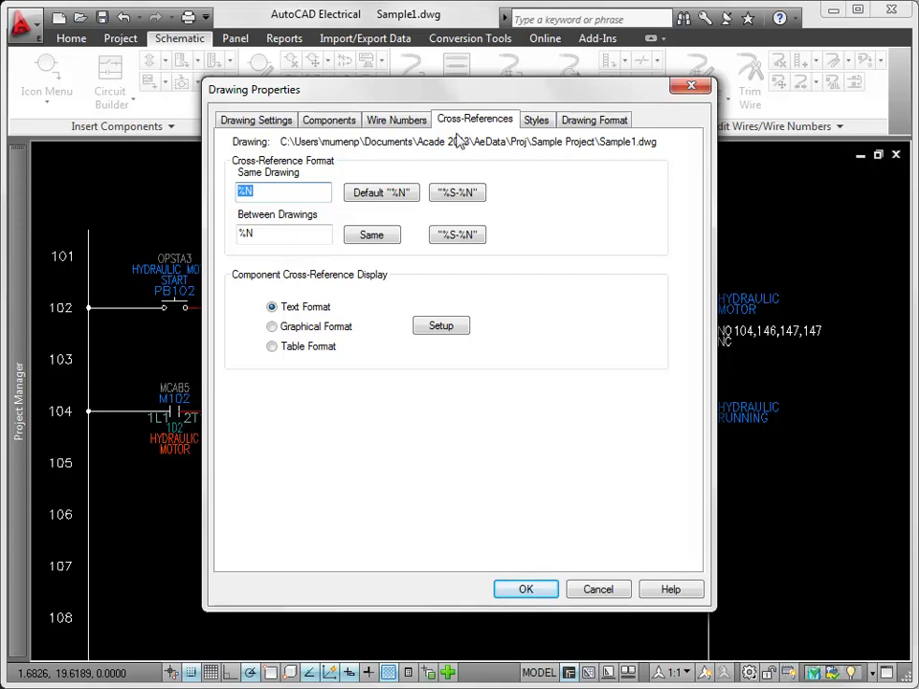
pyautogui.click(455, 236)
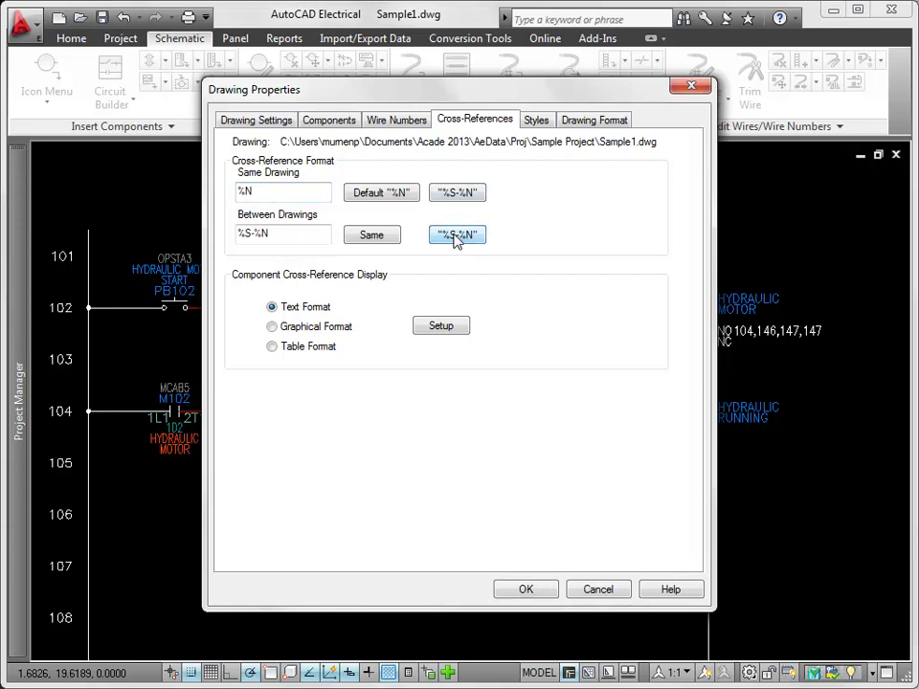
# - Make text cross-references also list unused contacts
pyautogui.click(441, 326)
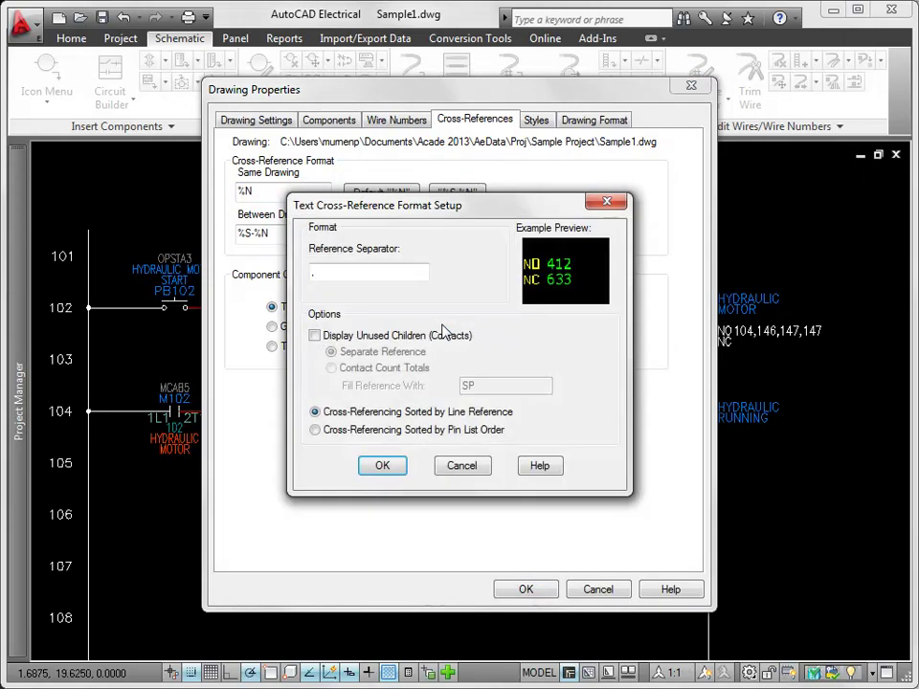
pyautogui.click(315, 336)
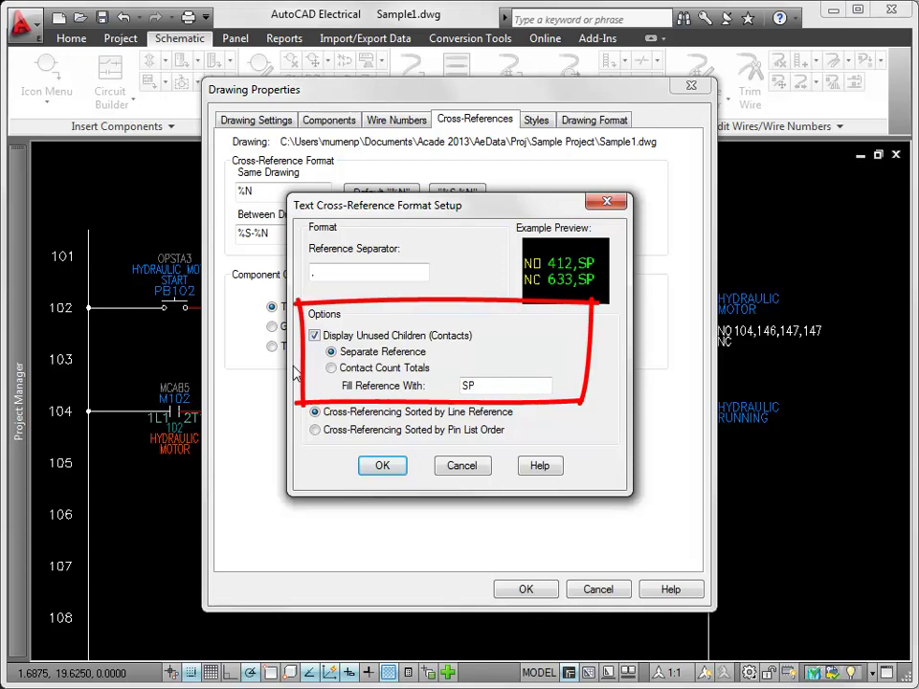
pyautogui.click(383, 468)
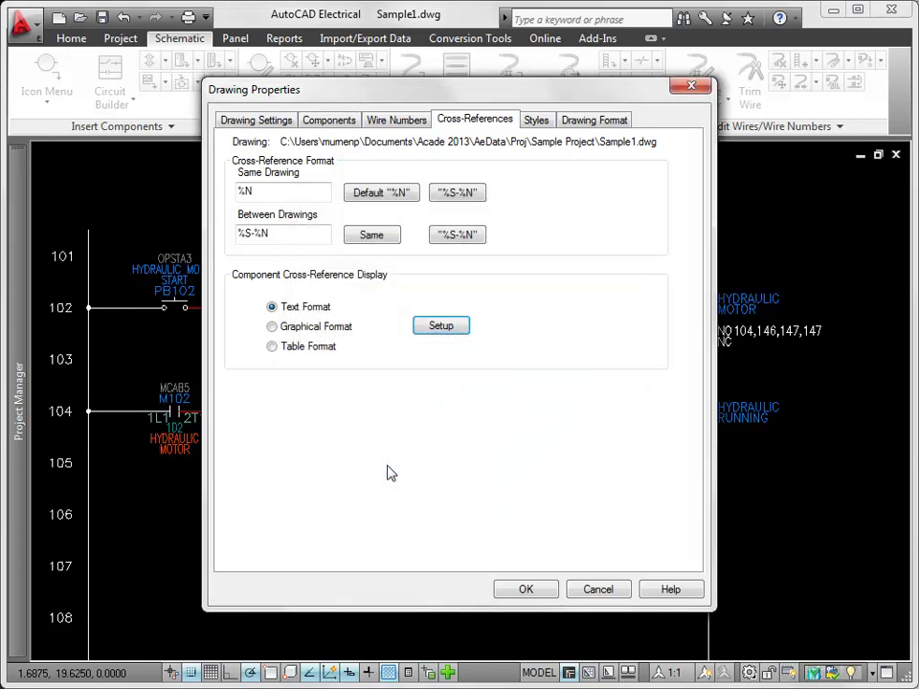
# - Switch component cross-references to Graphical Format, keeping the first graphic-font contact symbol style
pyautogui.click(272, 327)
pyautogui.click(442, 326)
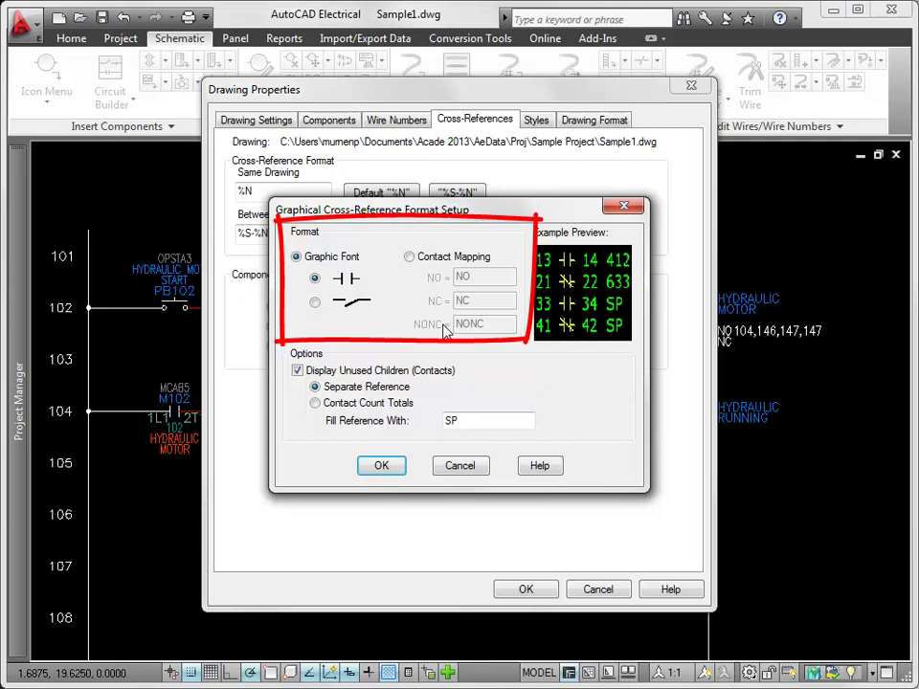
pyautogui.click(315, 303)
pyautogui.click(315, 278)
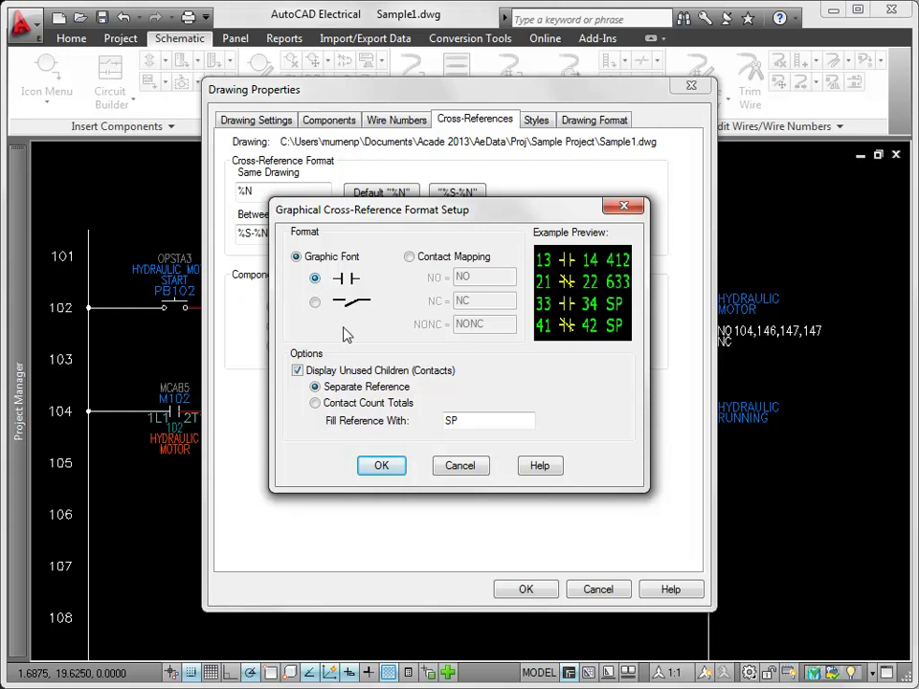
pyautogui.click(458, 466)
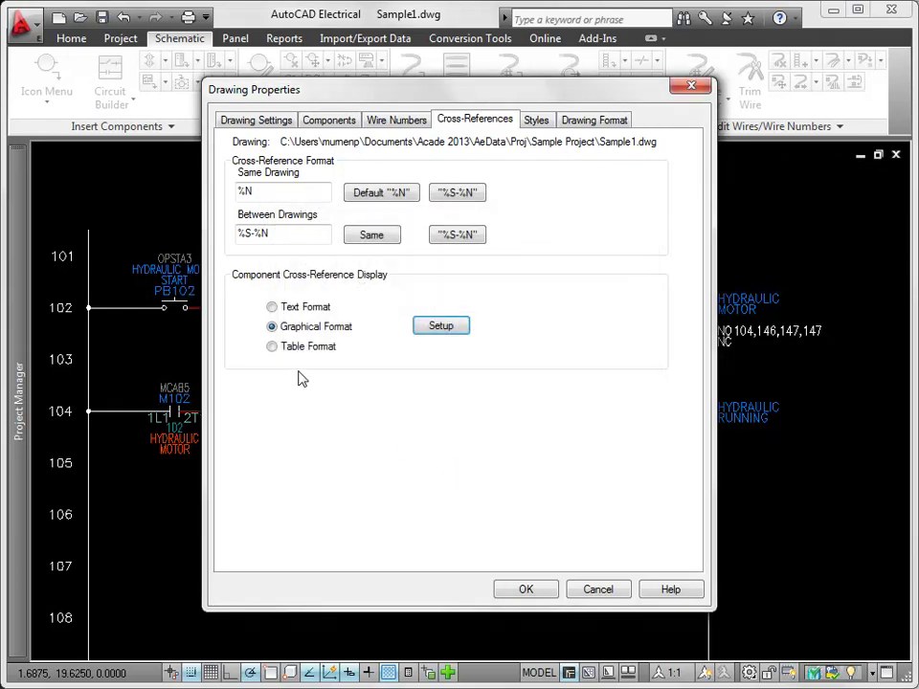
# - Try Table Format with symbol mapping and parent display, discard it, then apply Text Format
pyautogui.click(272, 347)
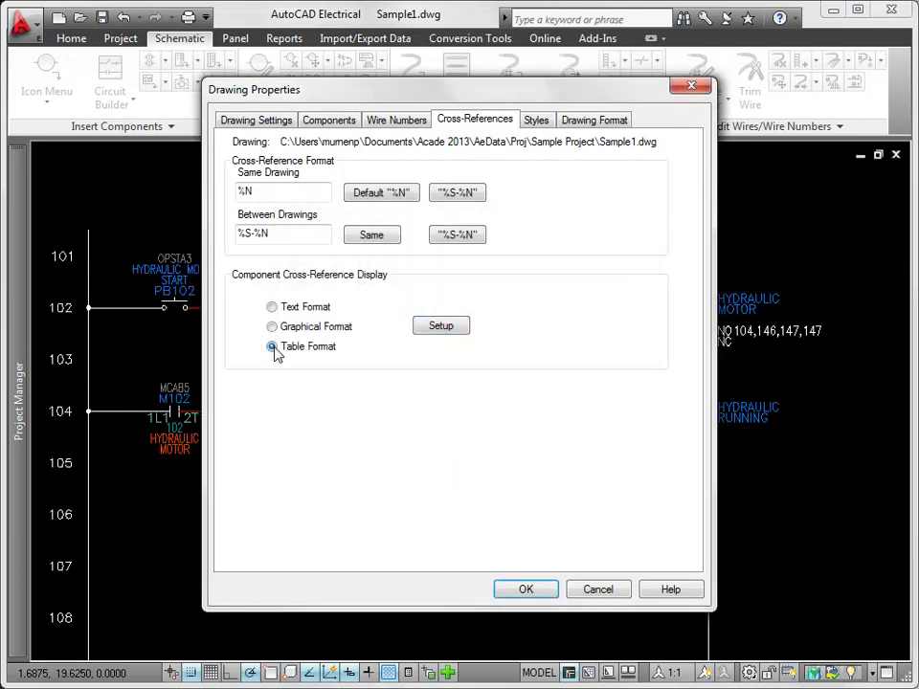
pyautogui.click(442, 333)
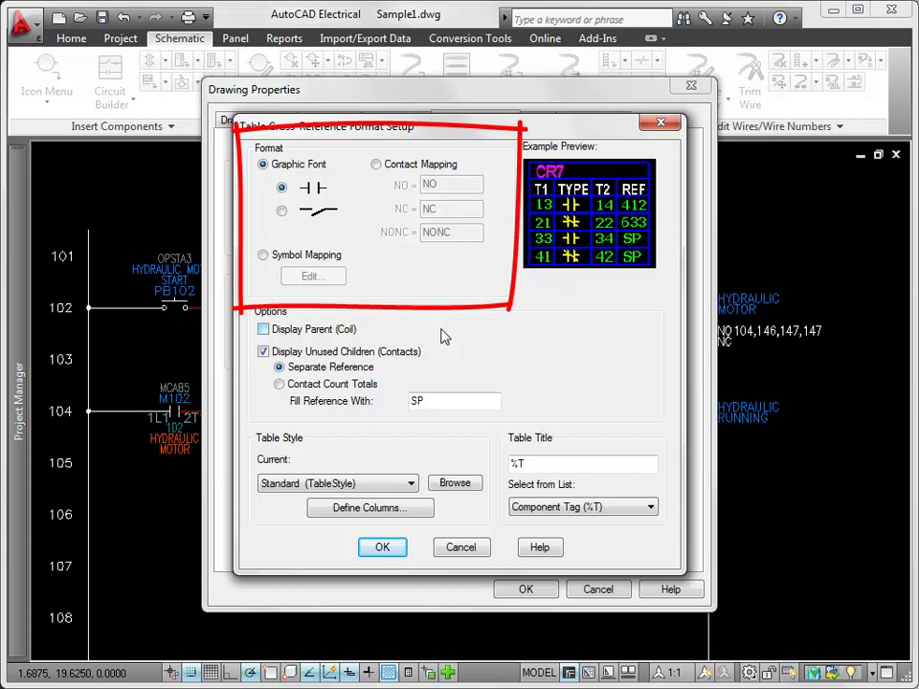
pyautogui.click(263, 257)
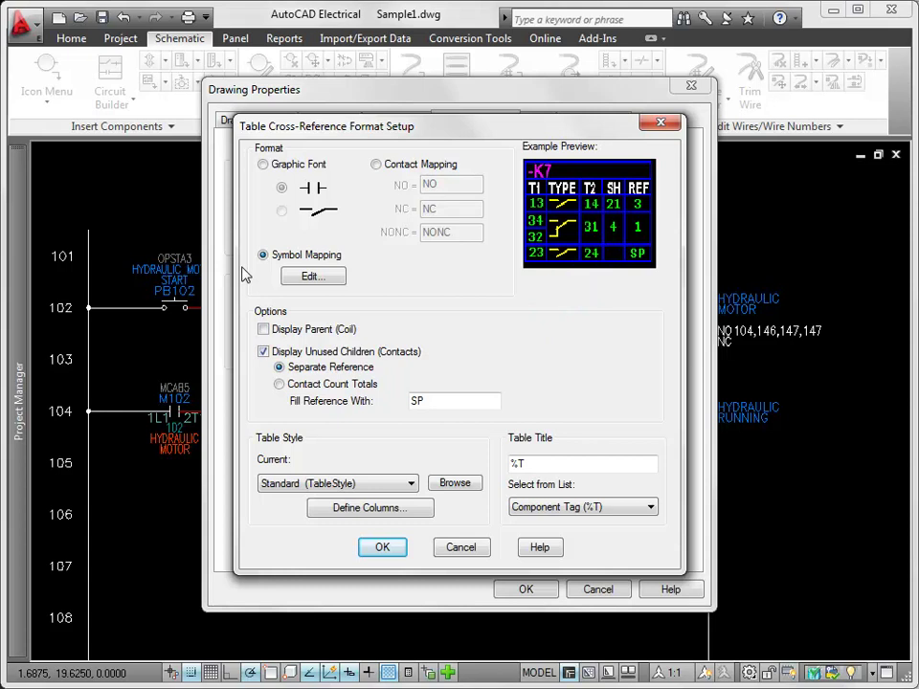
pyautogui.click(263, 329)
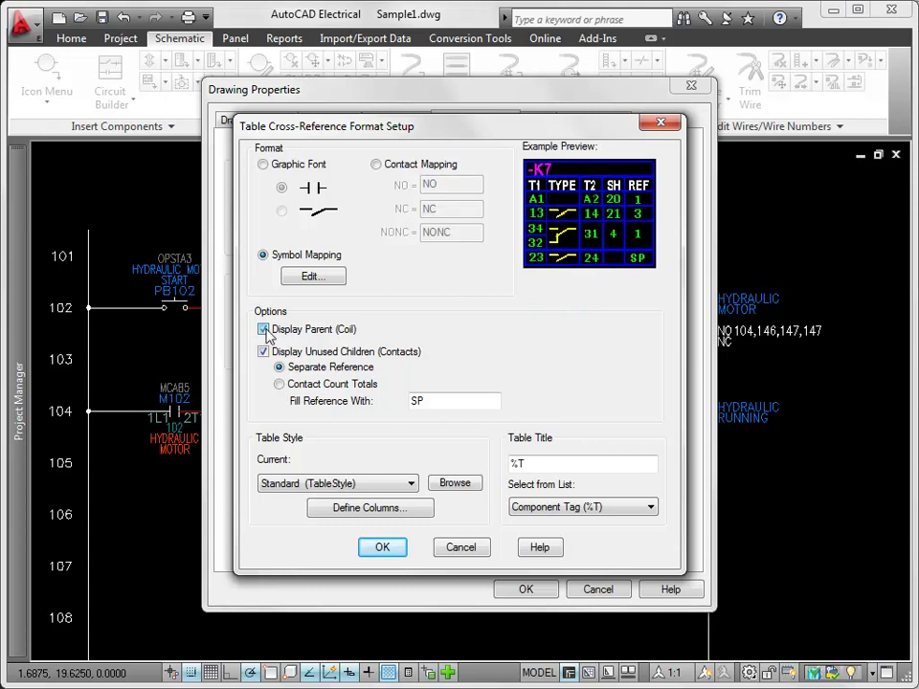
pyautogui.click(460, 548)
pyautogui.click(272, 307)
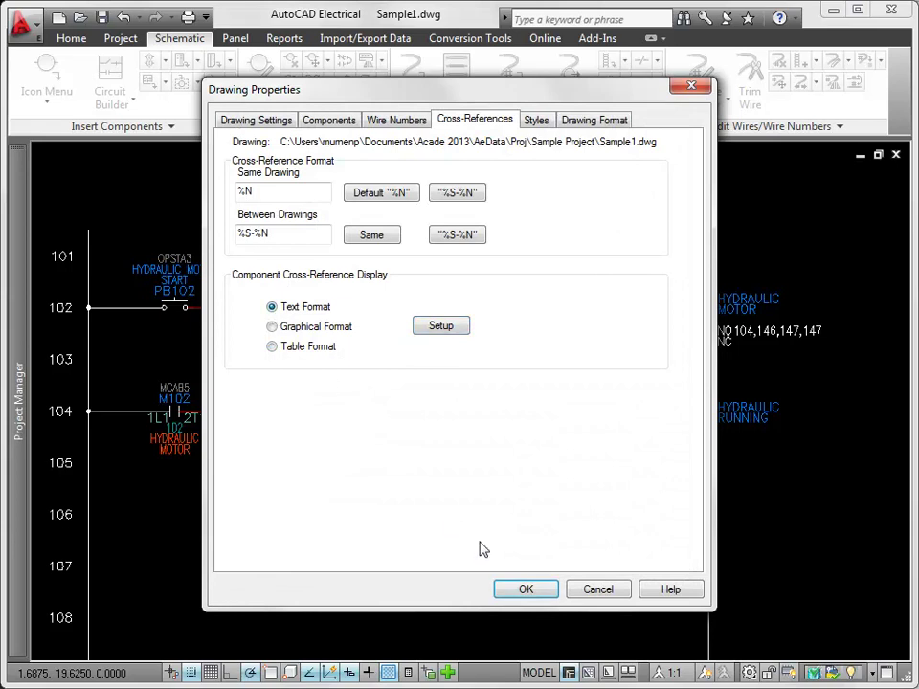
pyautogui.click(527, 591)
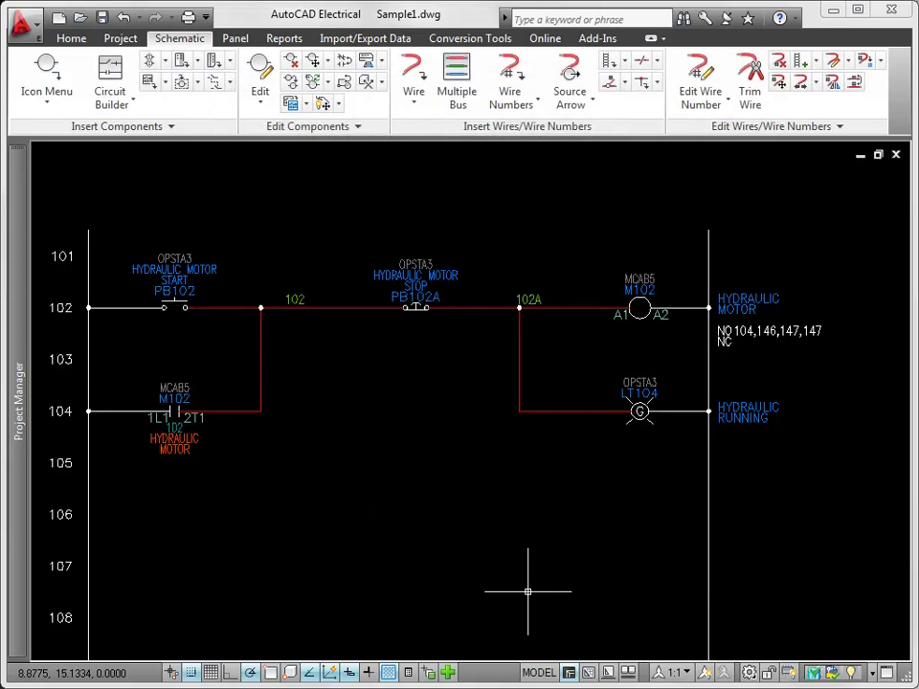
# - Place a 2nd+ Starter Contact NC on rung 106 with M102 as its parent coil
pyautogui.click(53, 75)
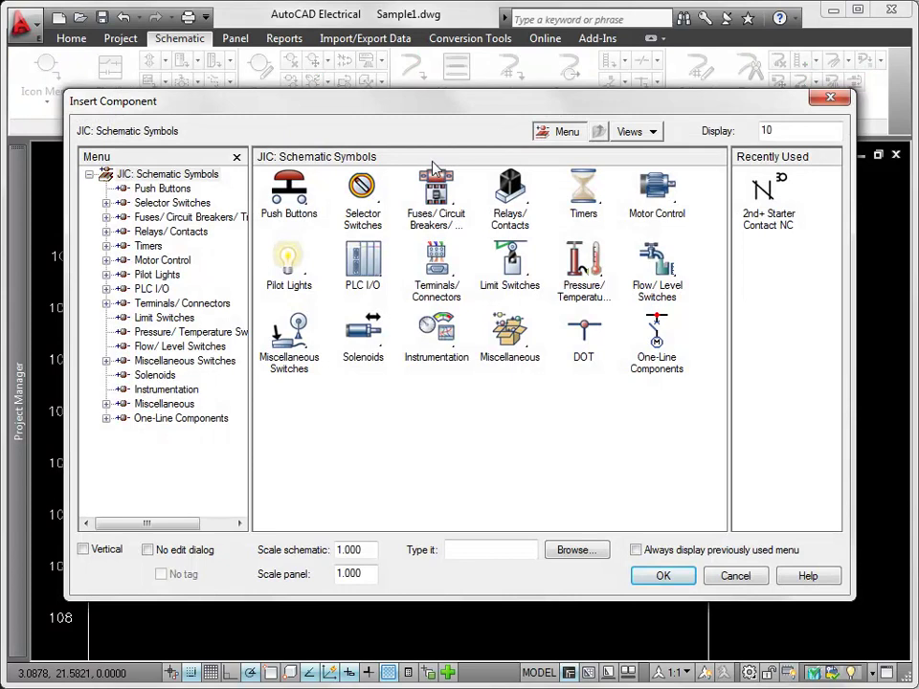
pyautogui.click(661, 191)
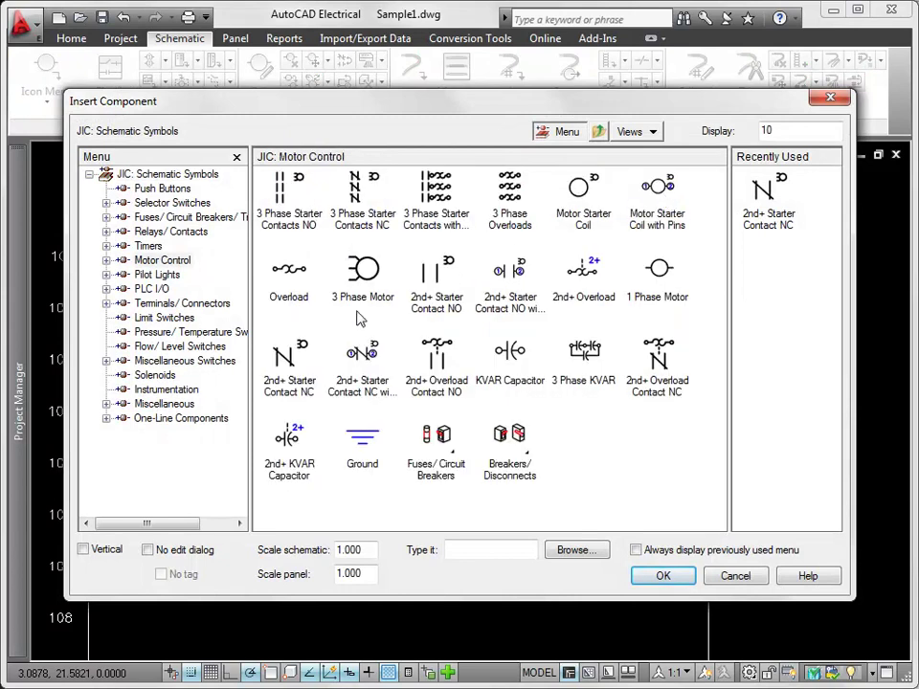
pyautogui.click(287, 358)
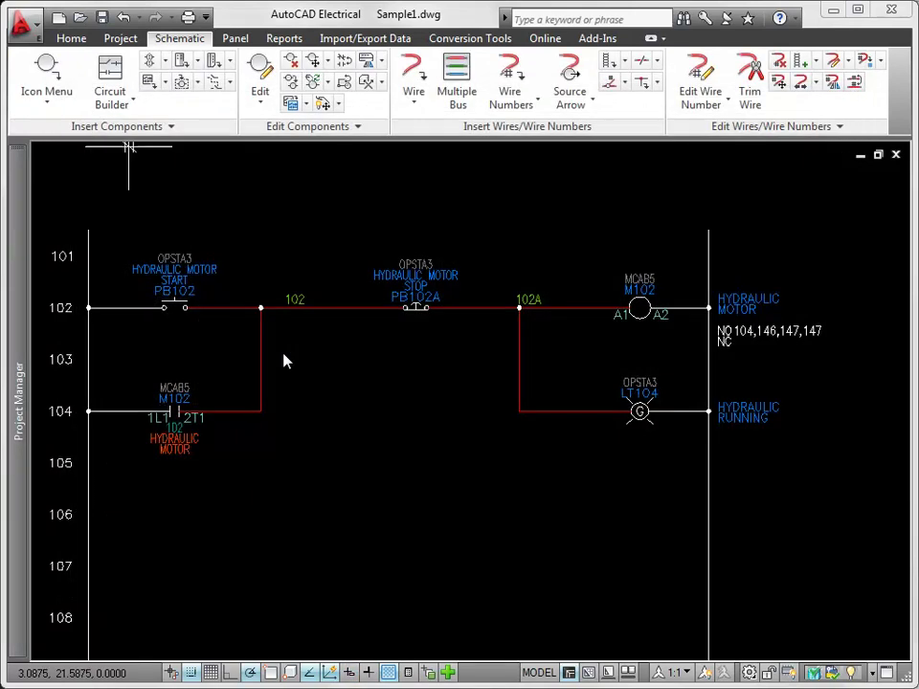
pyautogui.click(166, 512)
pyautogui.click(286, 261)
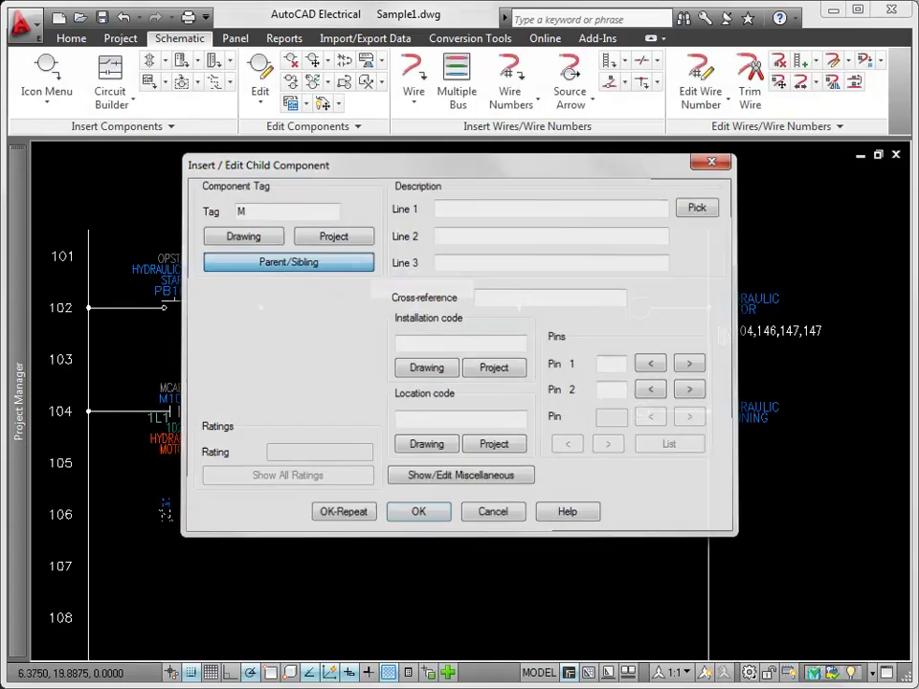
pyautogui.click(637, 304)
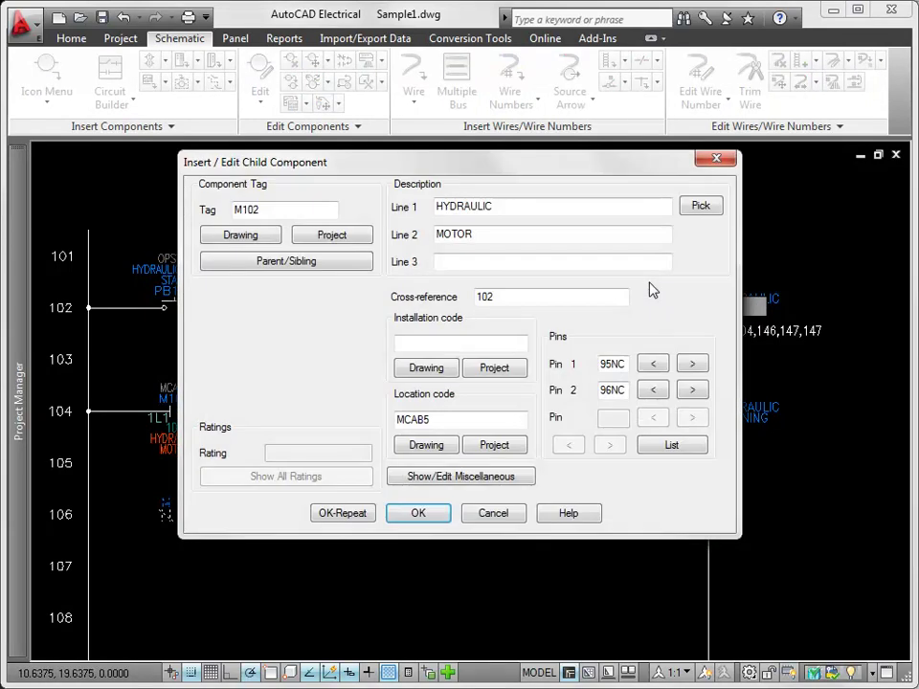
pyautogui.click(418, 513)
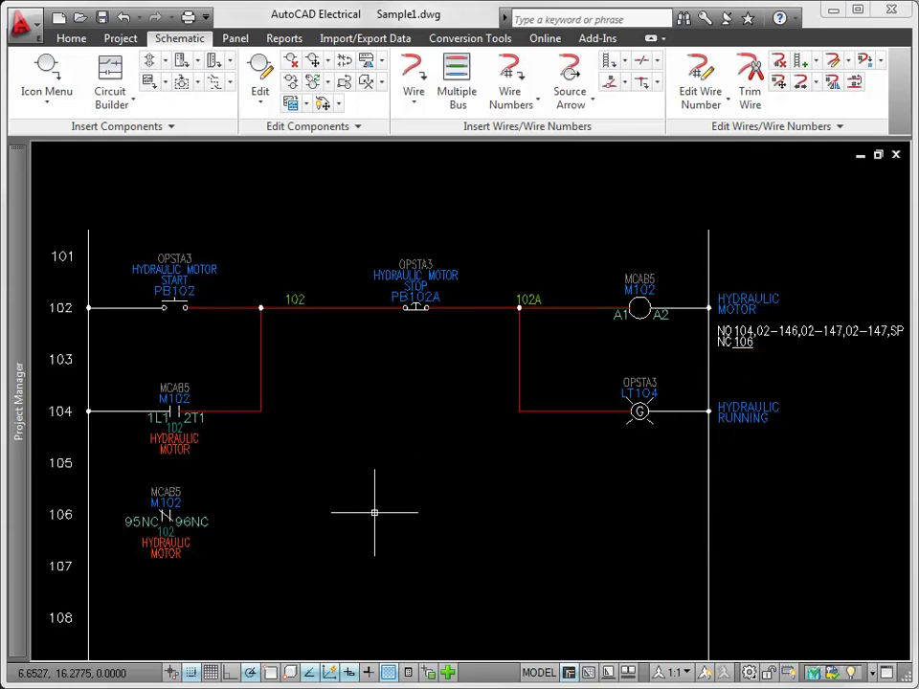
# - Move the M102 NC contact to rung 104, then delete it so the coil shows SP
pyautogui.rightClick(168, 504)
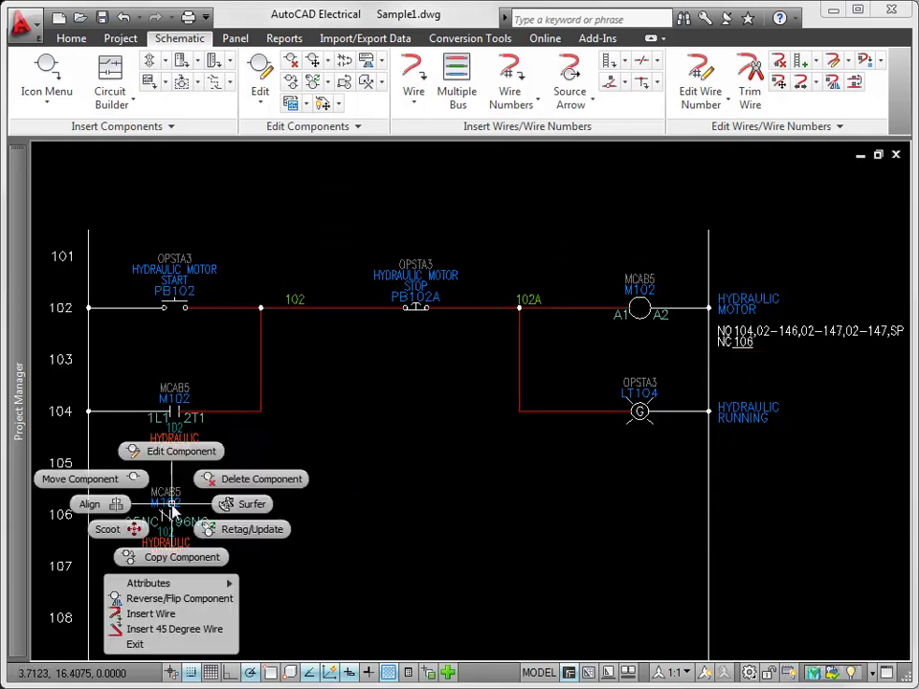
pyautogui.click(127, 478)
pyautogui.click(398, 394)
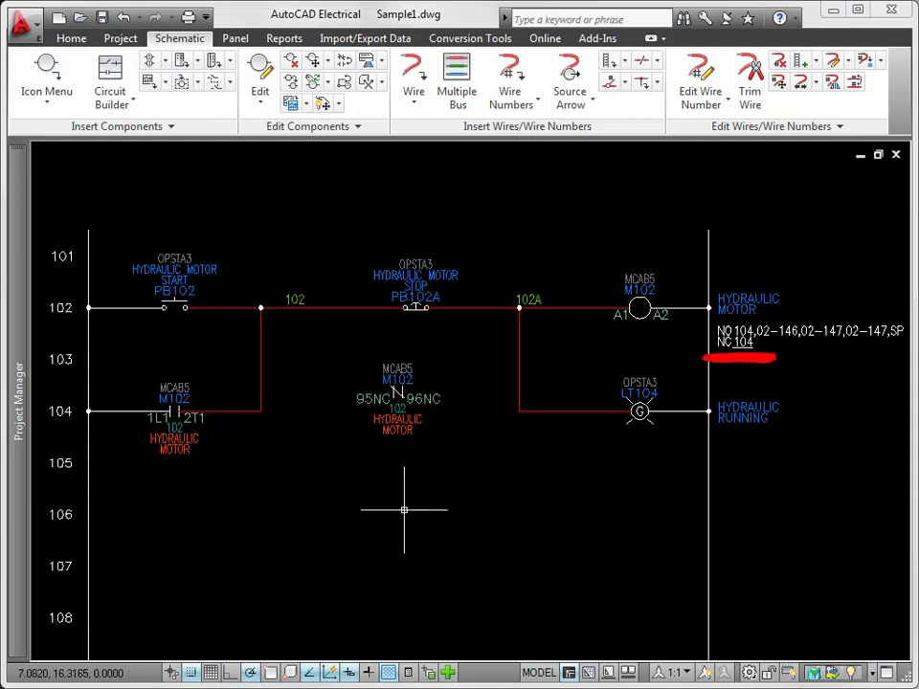
pyautogui.rightClick(403, 378)
pyautogui.click(460, 349)
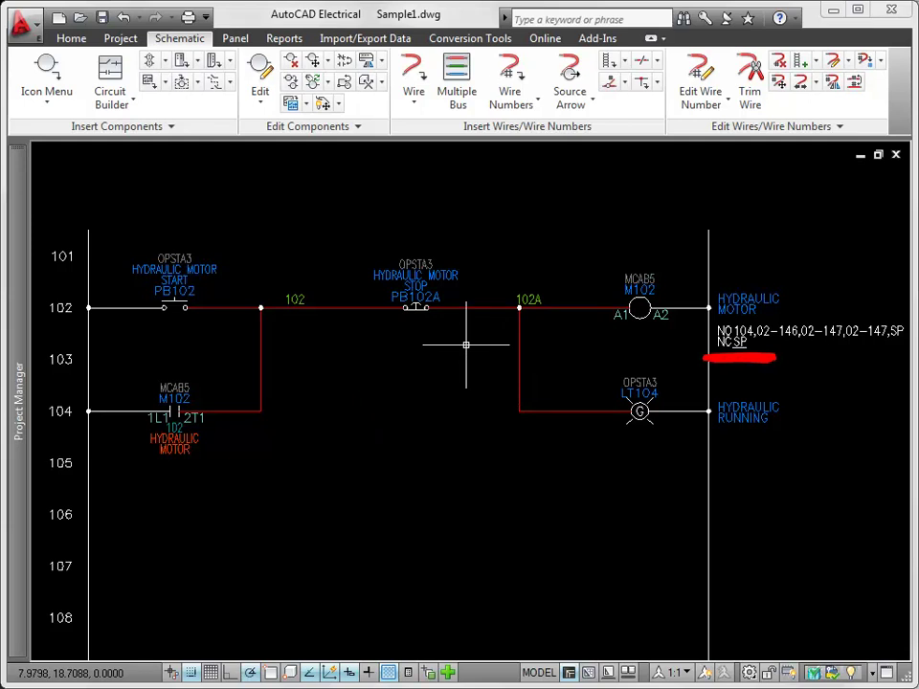
# - Set Sample1.dwg's component cross-reference display to Graphical Format in its drawing properties
pyautogui.moveTo(21, 268)
pyautogui.rightClick(153, 244)
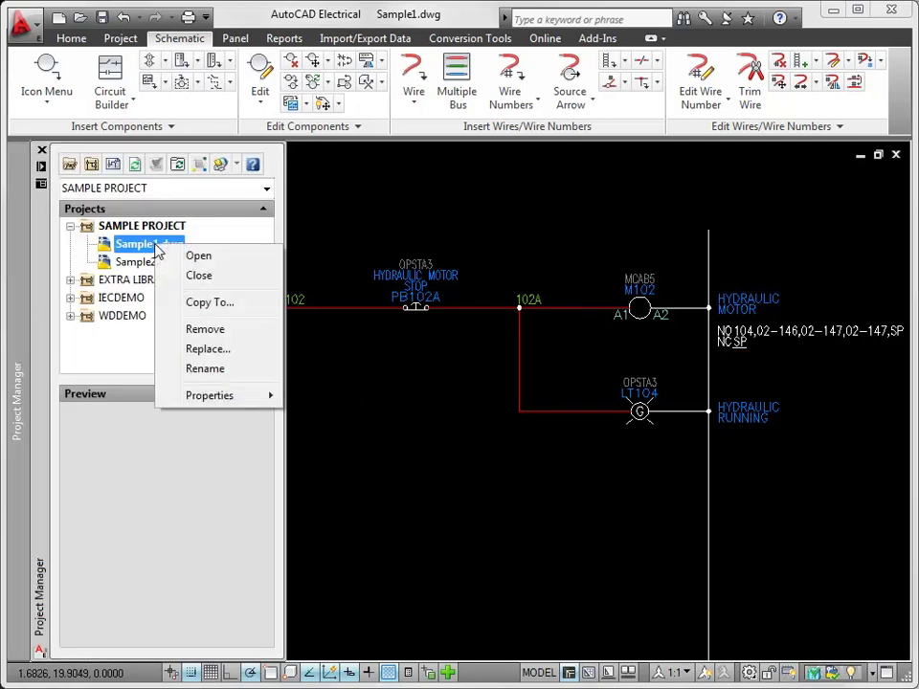
pyautogui.moveTo(232, 396)
pyautogui.click(328, 396)
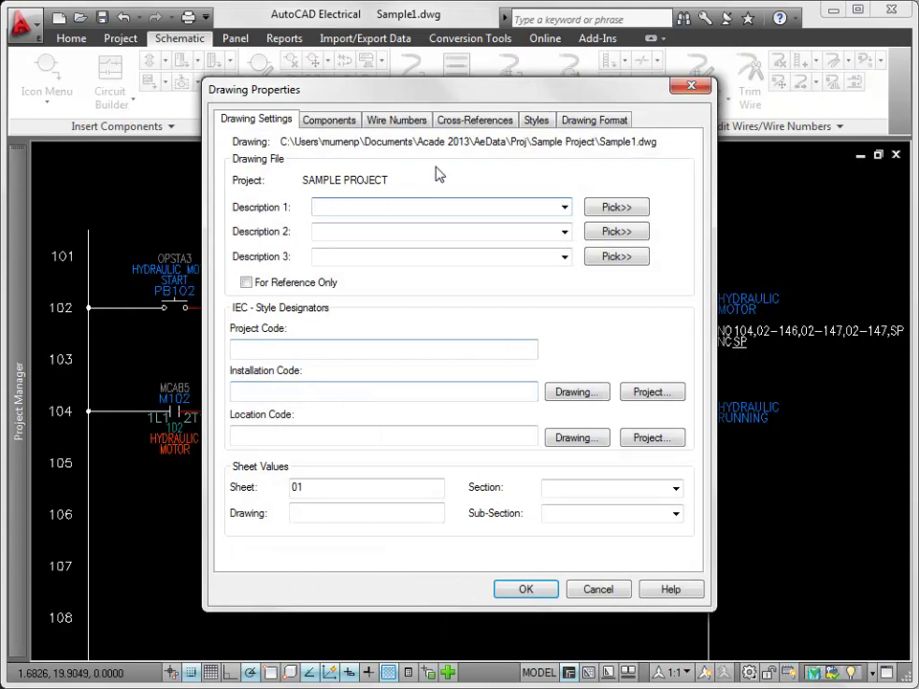
pyautogui.click(473, 121)
pyautogui.click(273, 328)
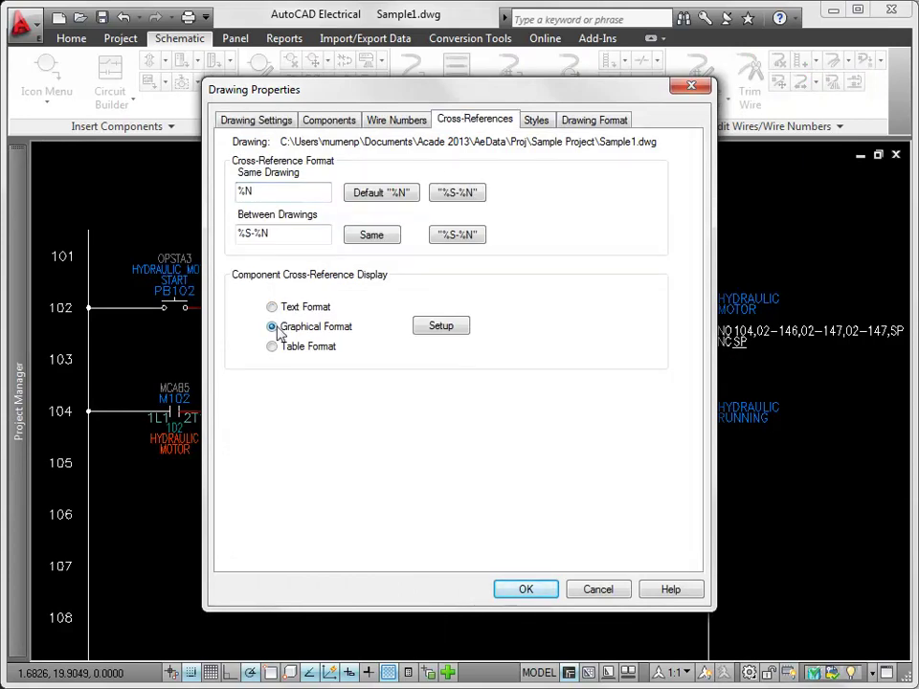
pyautogui.click(532, 591)
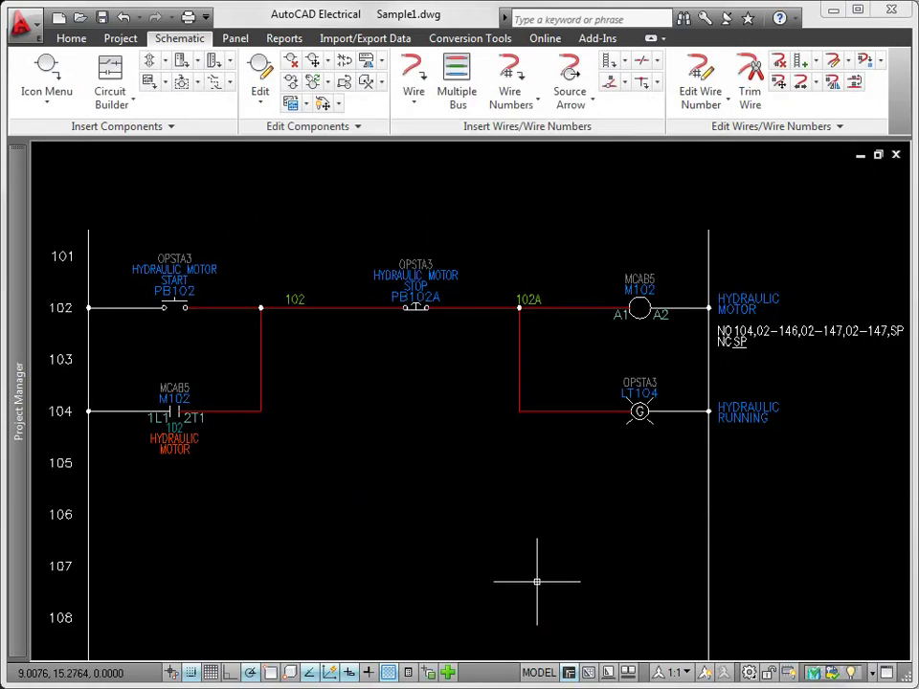
# - Update cross-references for the whole active drawing, saving first, and zoom to the full sheet
pyautogui.click(369, 85)
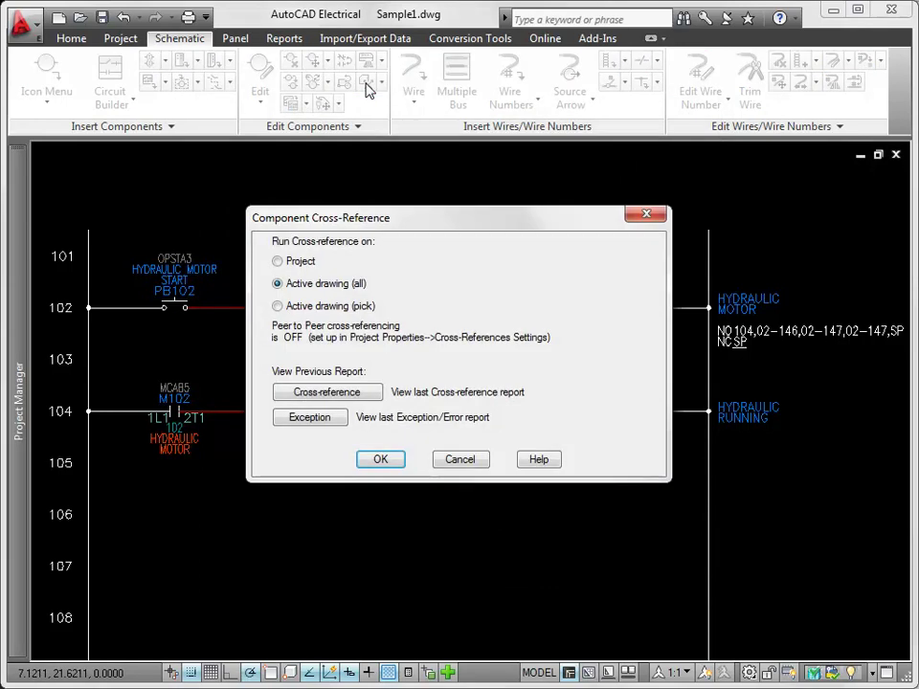
pyautogui.click(381, 461)
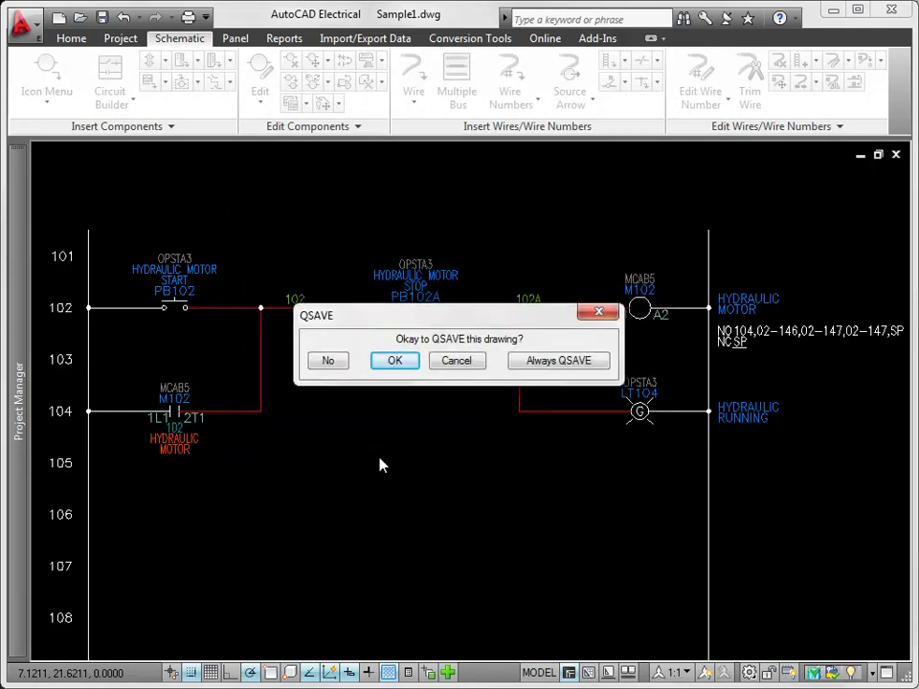
pyautogui.click(395, 362)
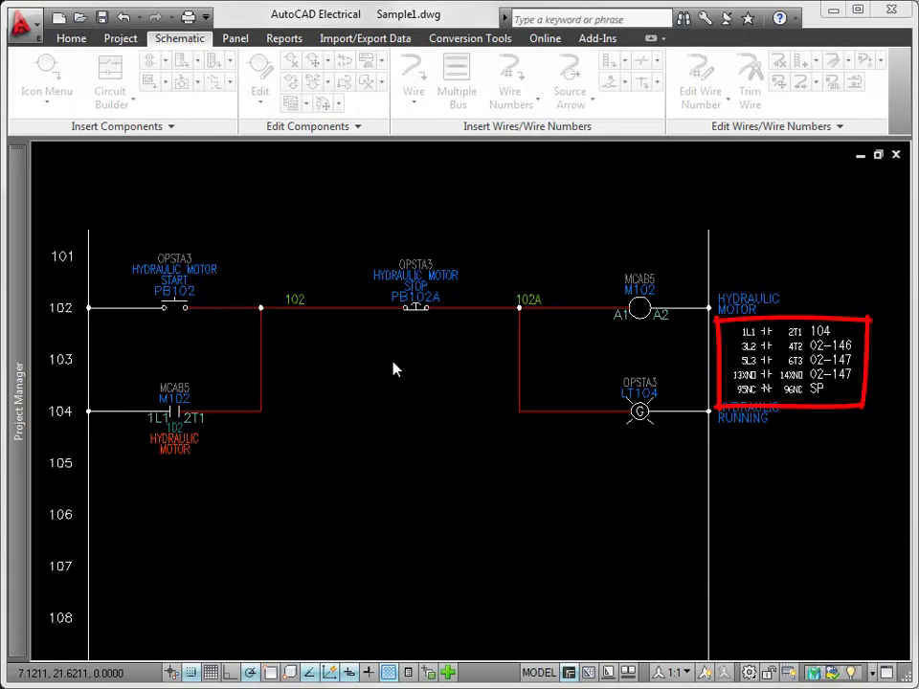
pyautogui.middleClick(396, 368)
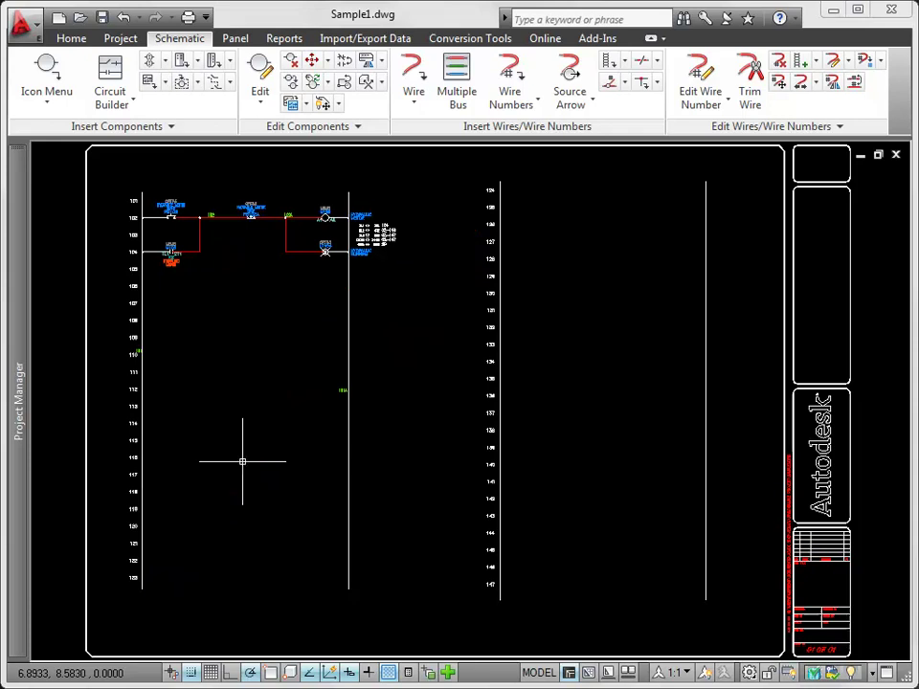
# - Add a source signal arrow coded SRC1 at the left ladder's bottom wire
pyautogui.rightClick(142, 448)
pyautogui.moveTo(159, 546)
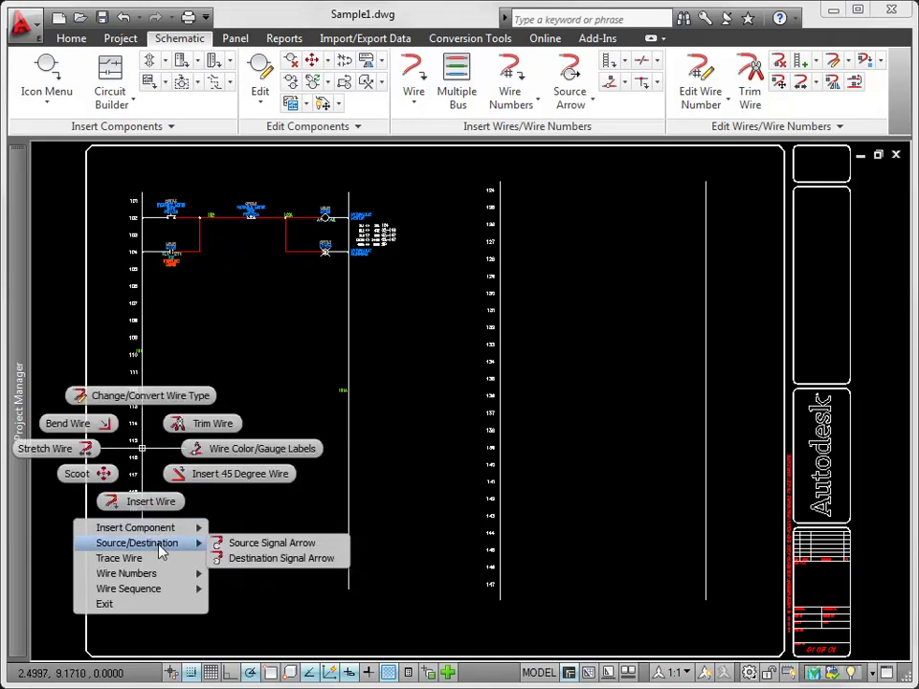
pyautogui.click(254, 544)
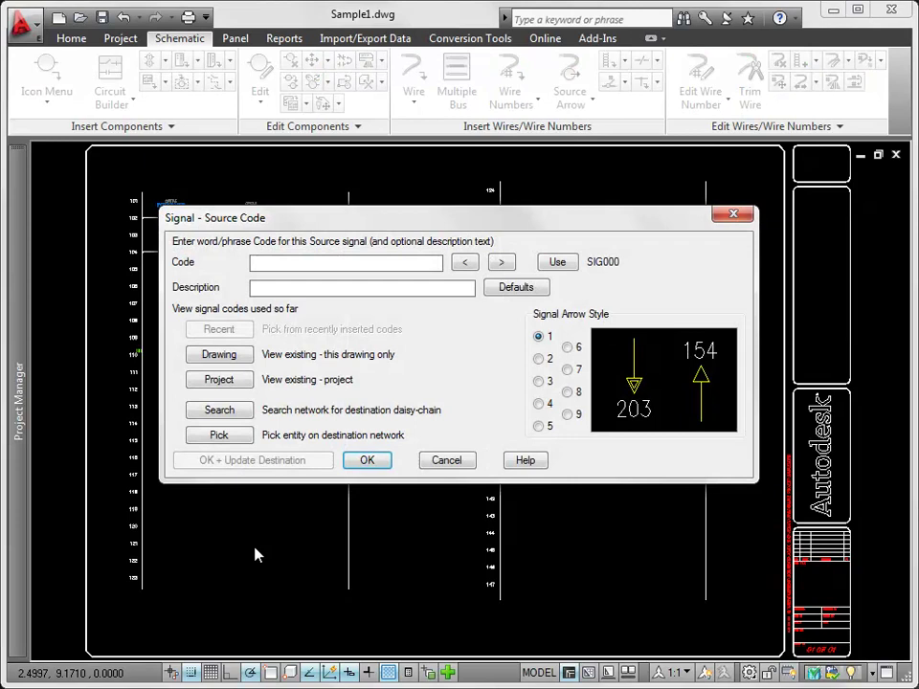
pyautogui.write('SRC1')
pyautogui.click(368, 460)
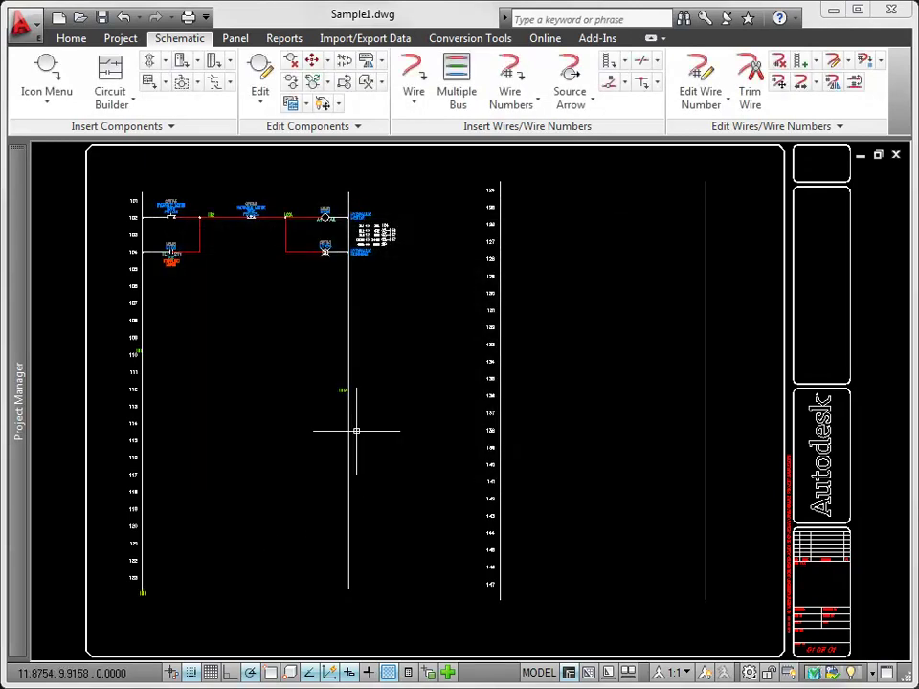
# - Add a destination signal arrow atop the right ladder, linked to the SRC1 source arrow
pyautogui.rightClick(499, 232)
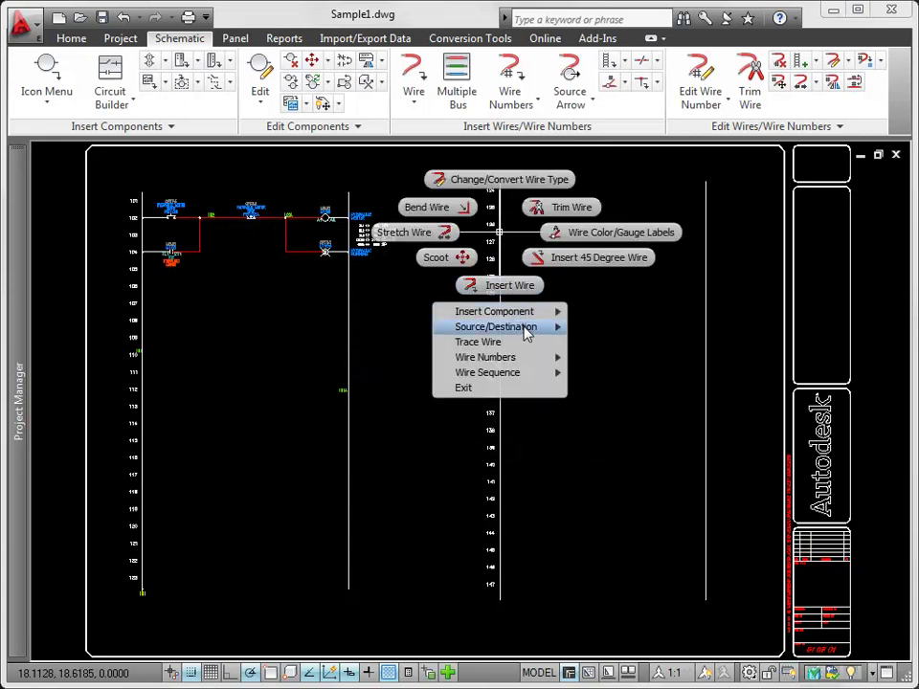
pyautogui.moveTo(523, 327)
pyautogui.click(589, 343)
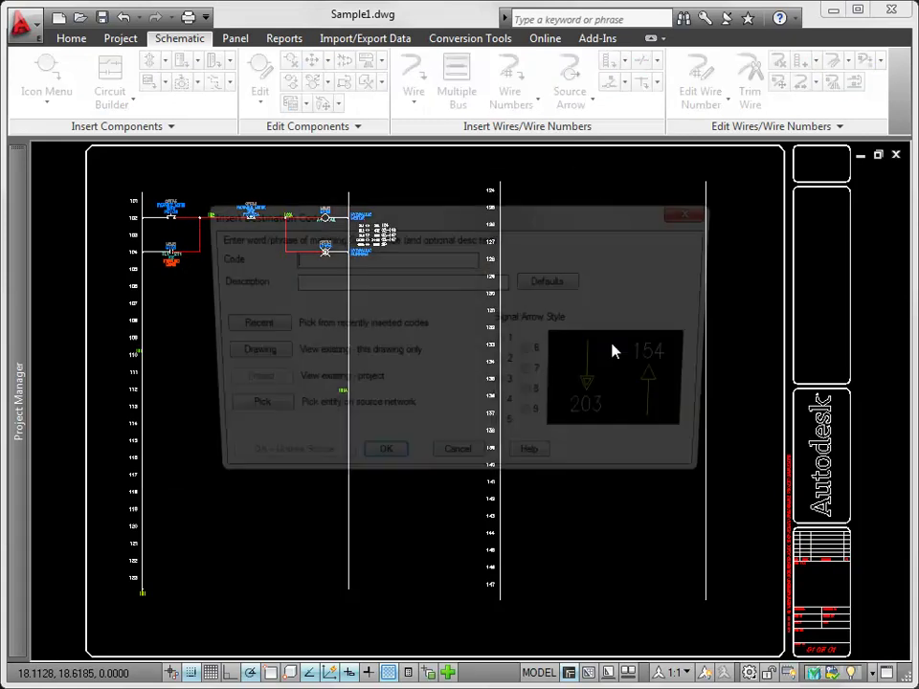
pyautogui.click(265, 413)
pyautogui.click(142, 593)
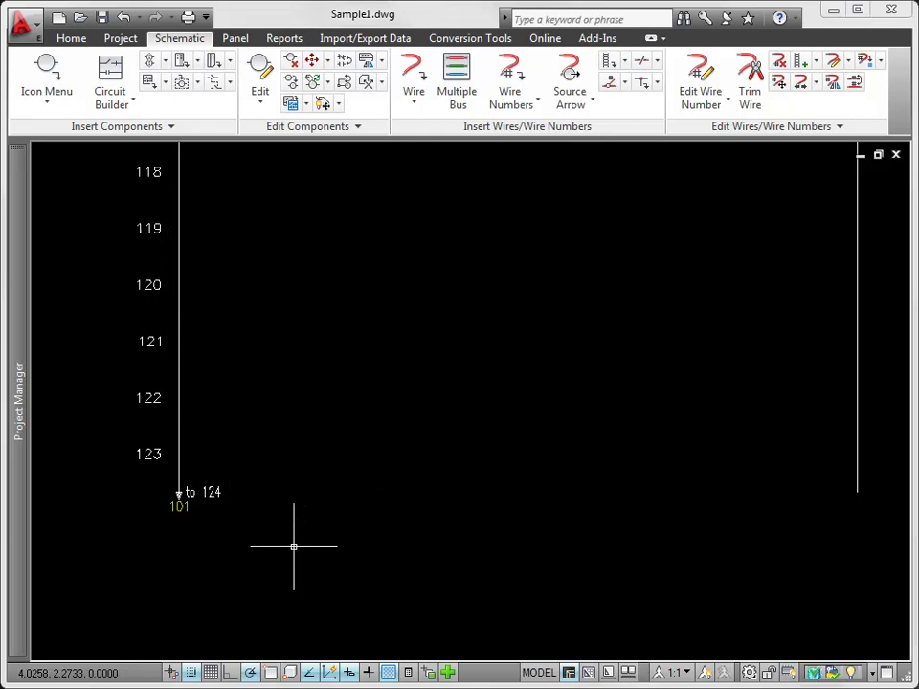
pyautogui.press('z')
pyautogui.press('Return')
pyautogui.press('e')
pyautogui.press('Return')
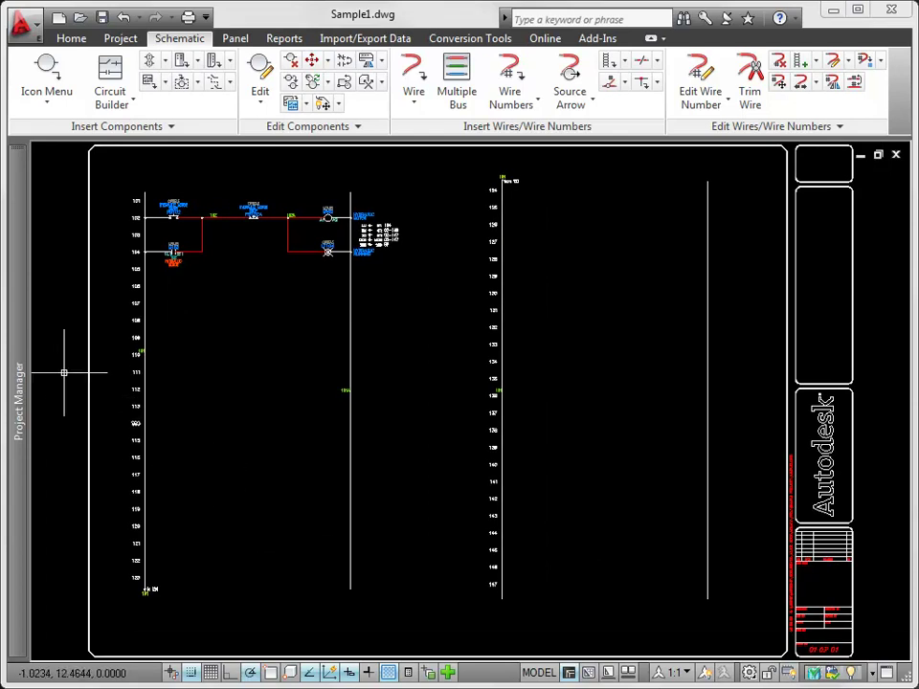
# - Choose signal arrow style 4 in Sample1.dwg's drawing properties Styles settings
pyautogui.moveTo(23, 322)
pyautogui.rightClick(148, 248)
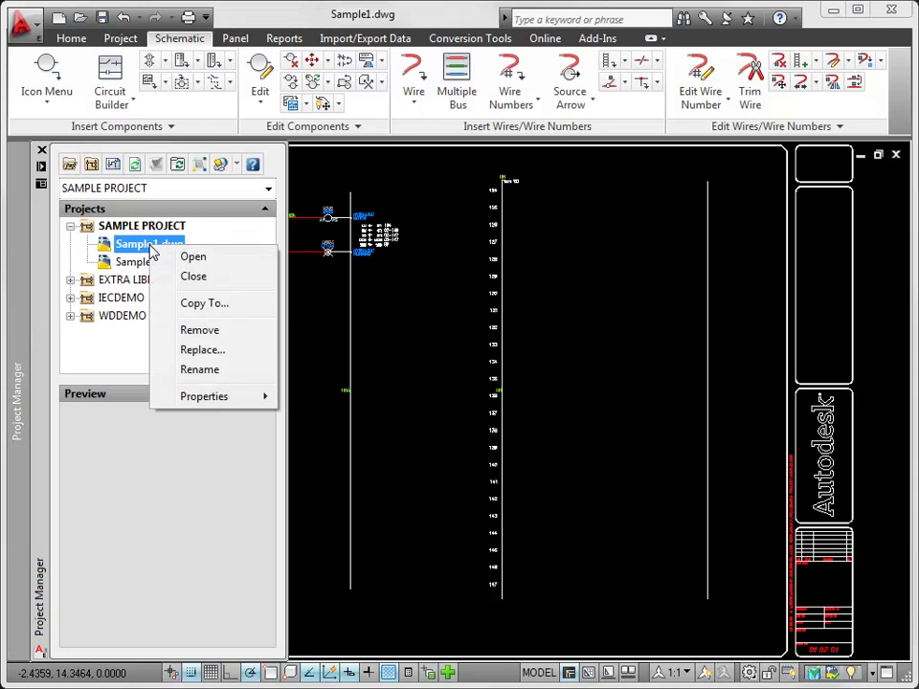
pyautogui.moveTo(229, 396)
pyautogui.click(325, 396)
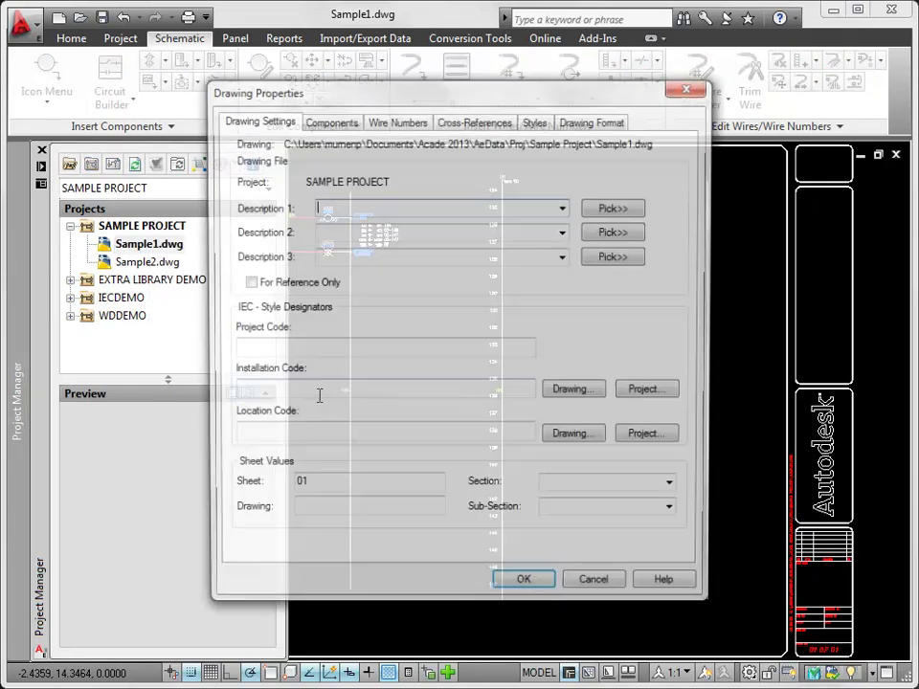
pyautogui.click(534, 121)
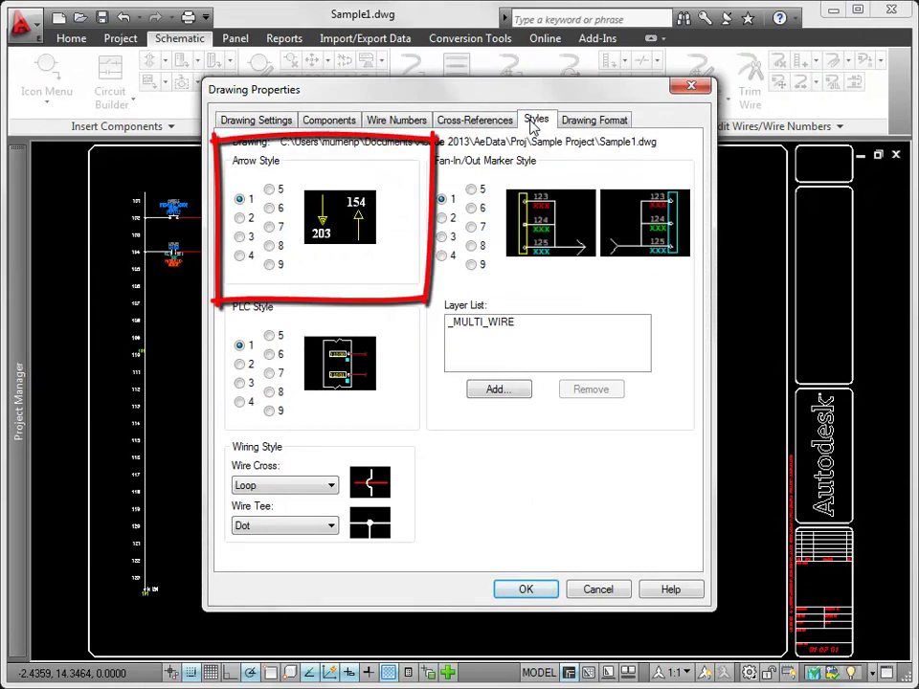
pyautogui.click(239, 218)
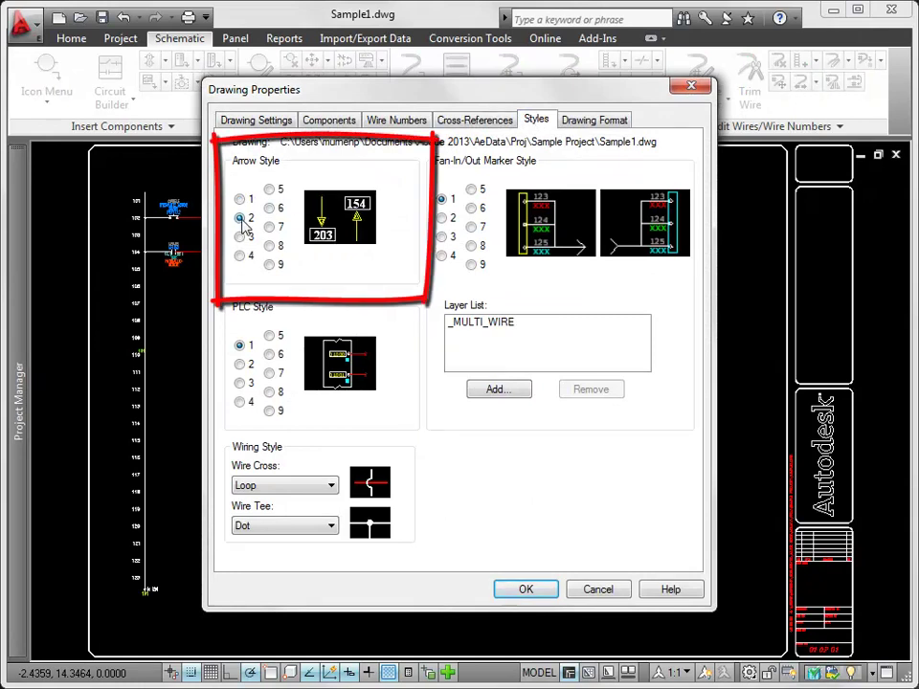
pyautogui.click(240, 237)
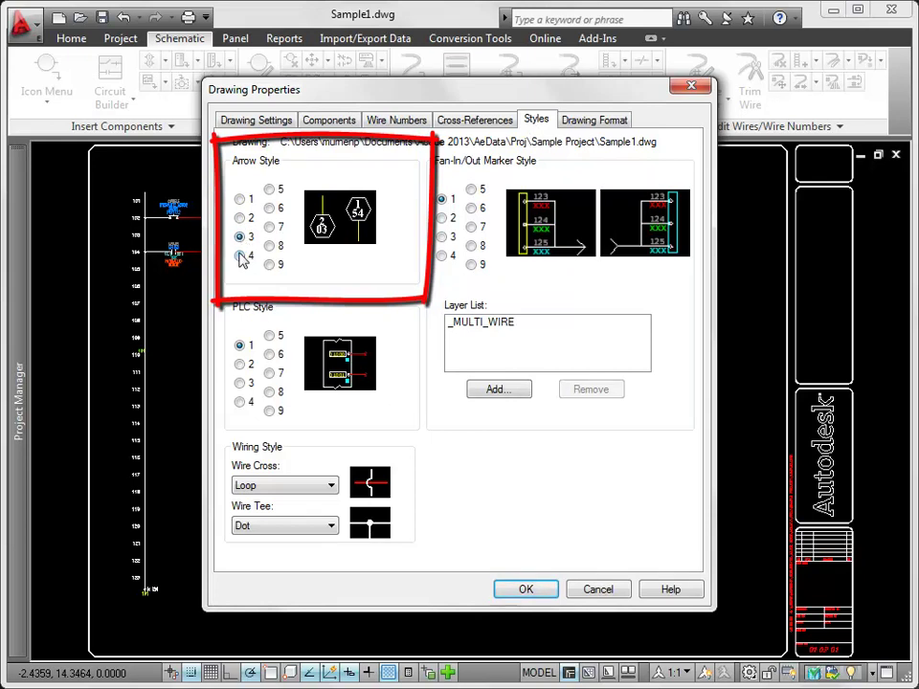
pyautogui.click(240, 256)
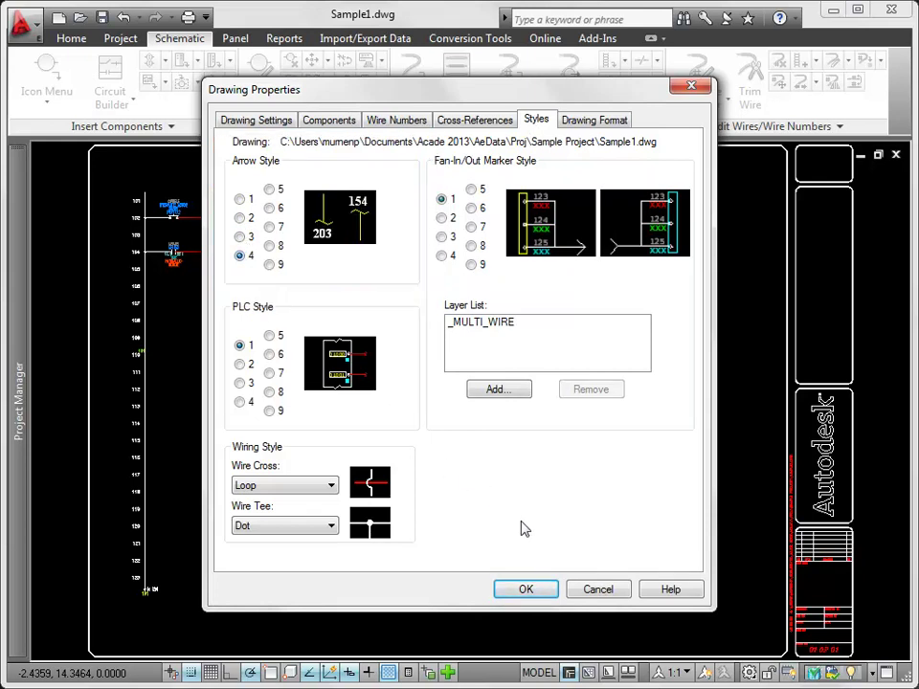
pyautogui.click(594, 589)
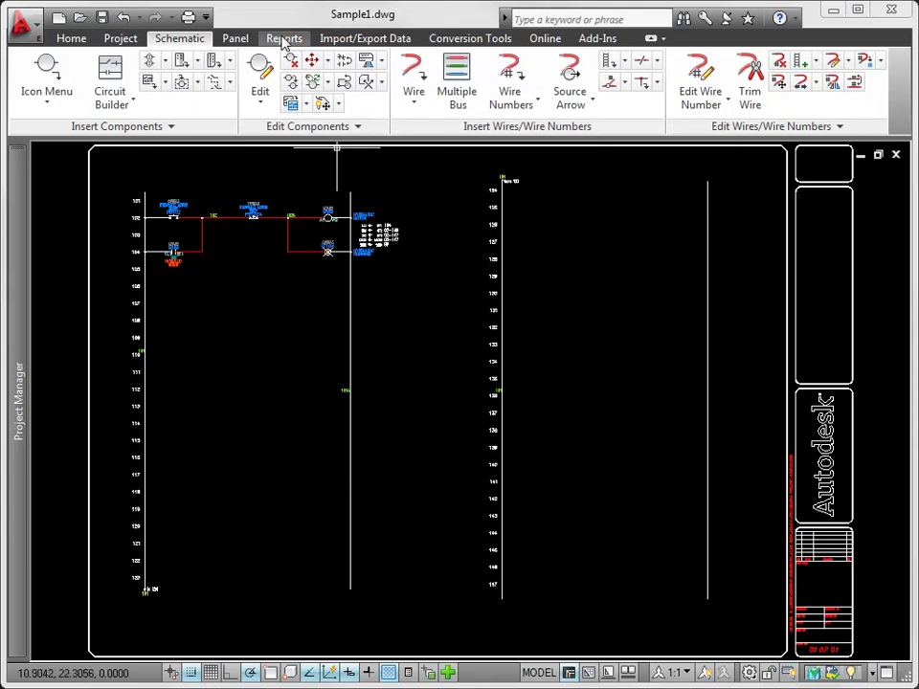
# - Run a DWG Audit with all wire checks on the active drawing, then clear the highlights
pyautogui.click(284, 38)
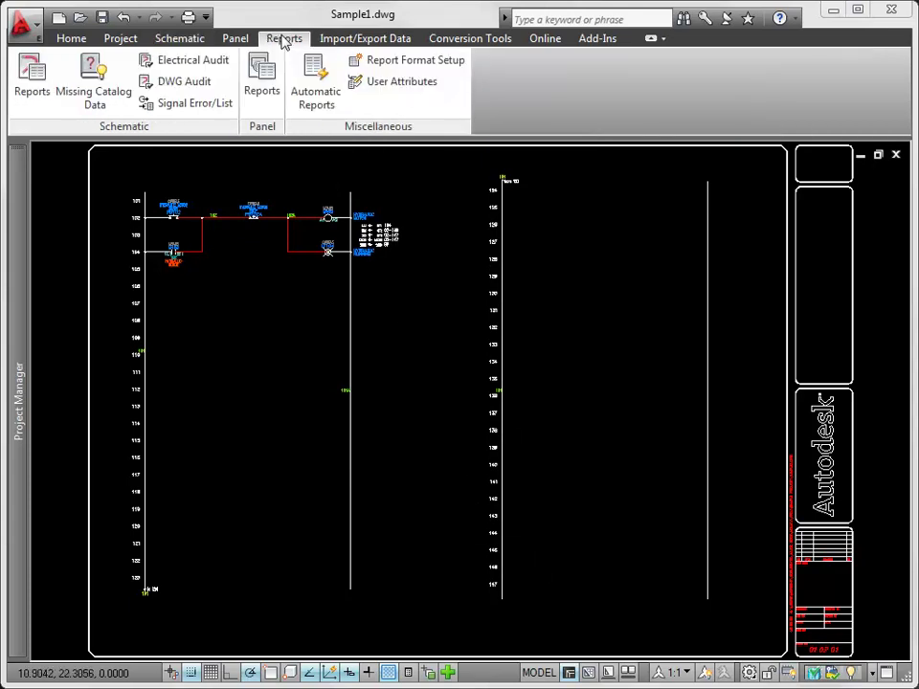
pyautogui.click(187, 82)
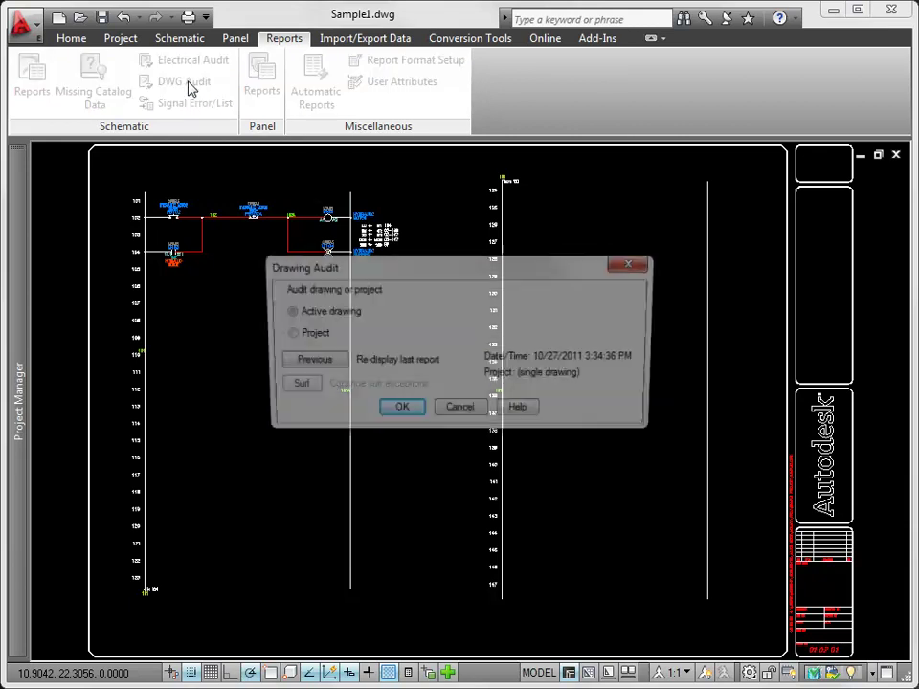
pyautogui.click(395, 414)
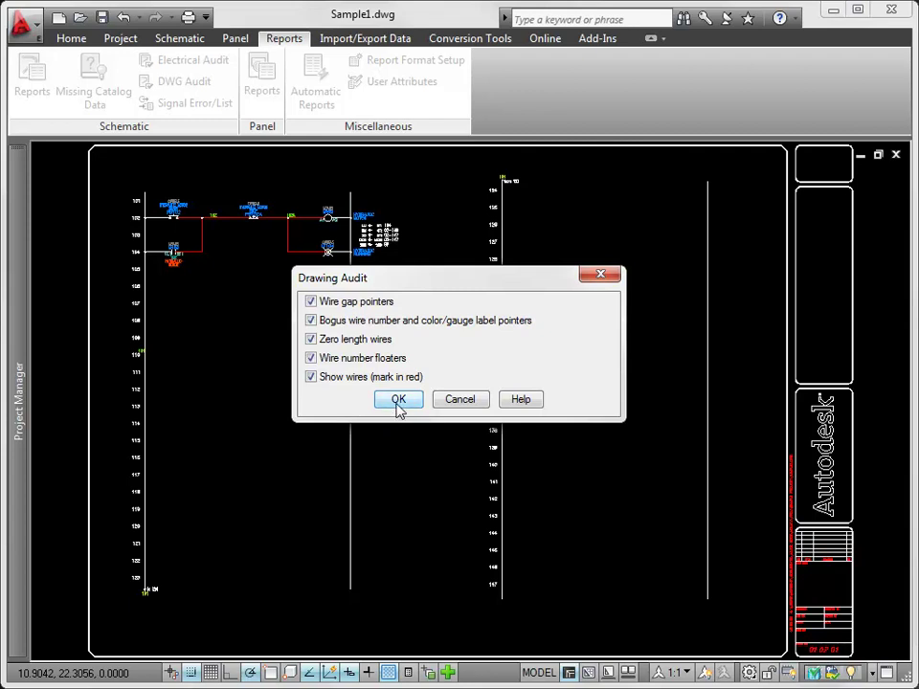
pyautogui.click(399, 403)
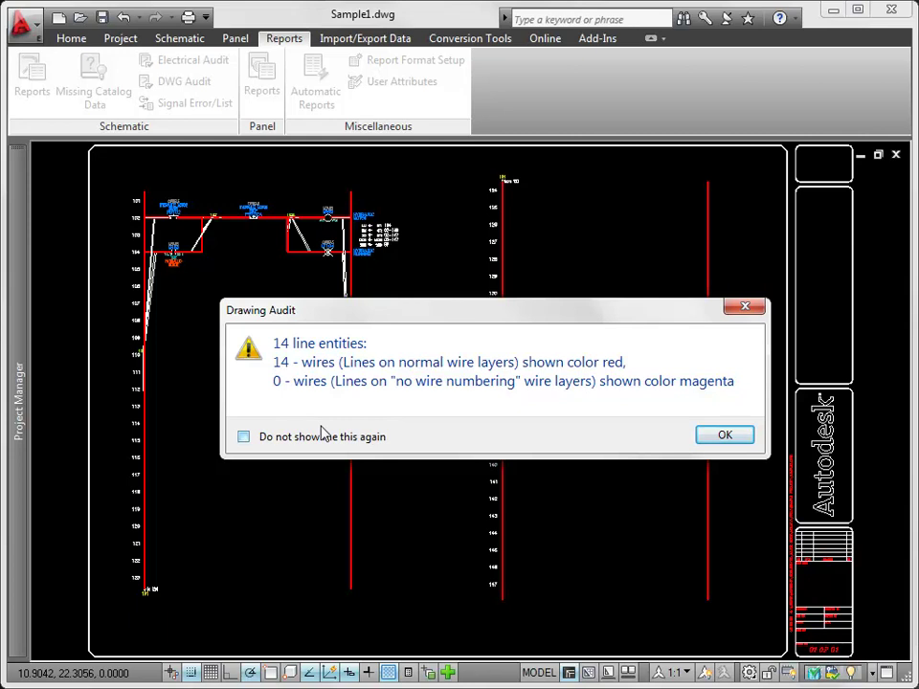
pyautogui.click(720, 440)
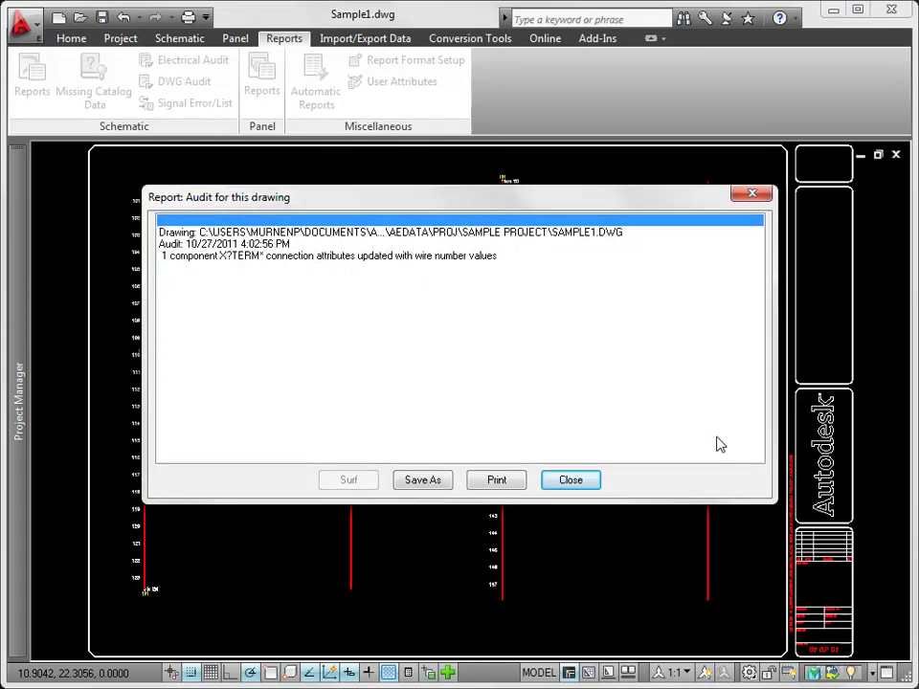
pyautogui.click(572, 483)
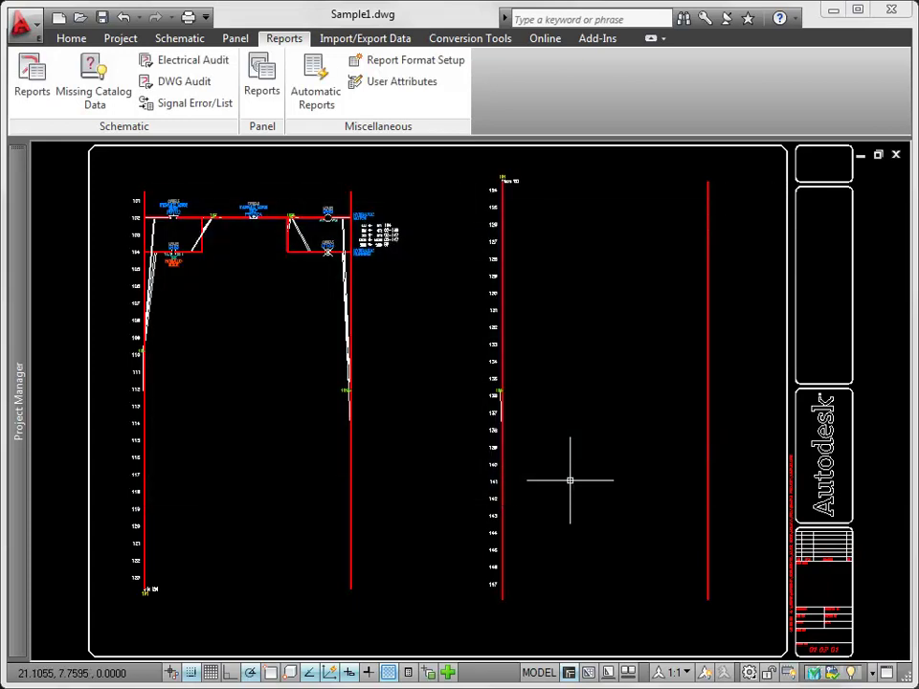
pyautogui.press('r')
pyautogui.press('Return')
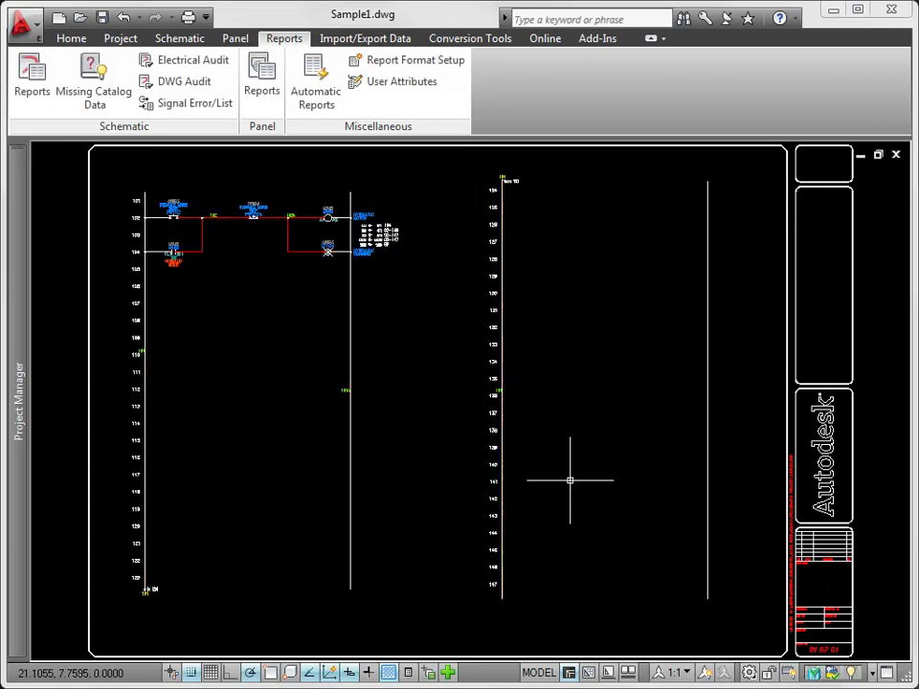